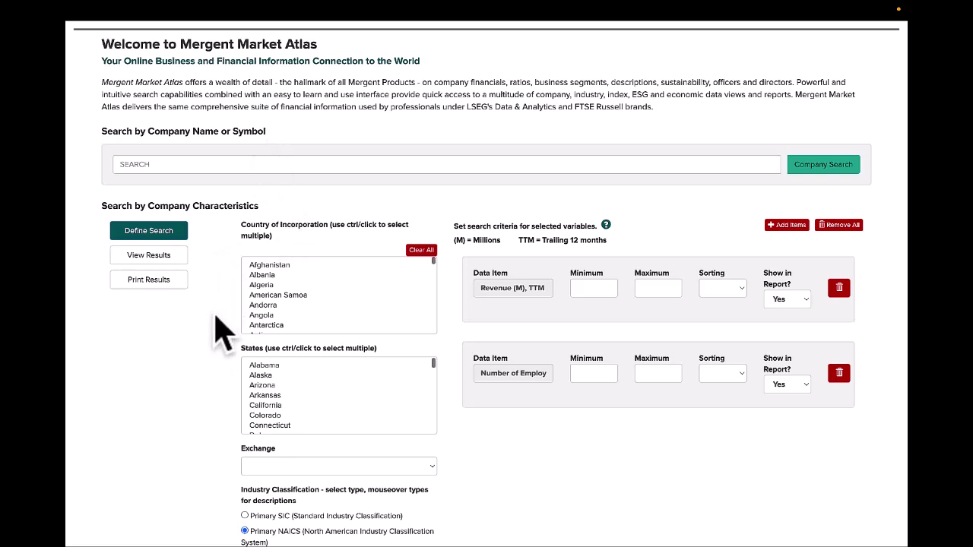
- Review the home page's company search options, including country, state, exchange, industry classification and the revenue and employee criteria
scroll(218, 323, down, 1)
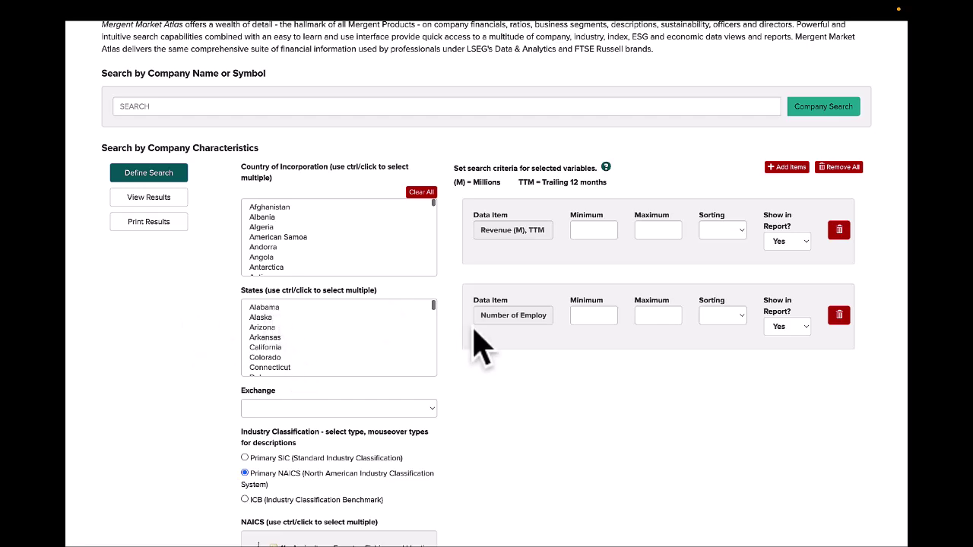
scroll(525, 369, down, 1)
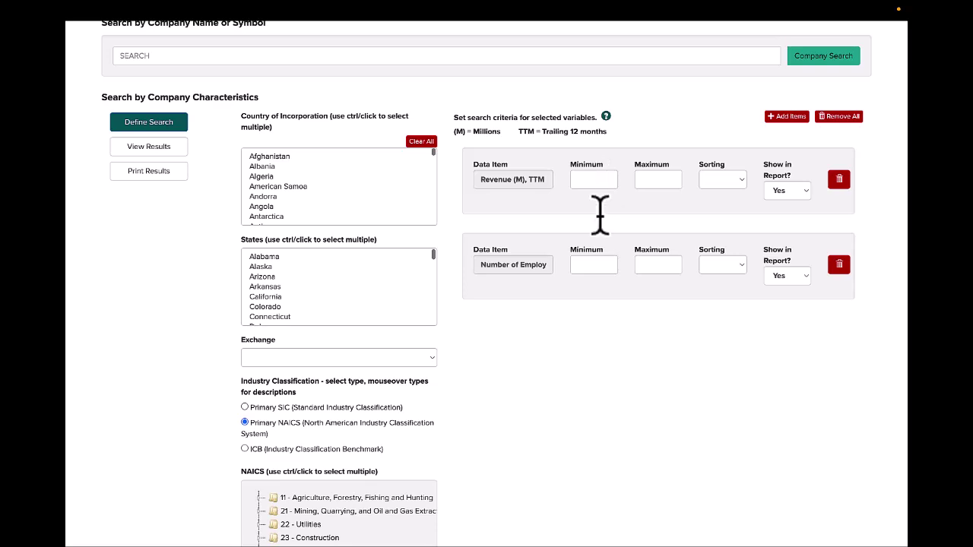
scroll(601, 349, down, 2)
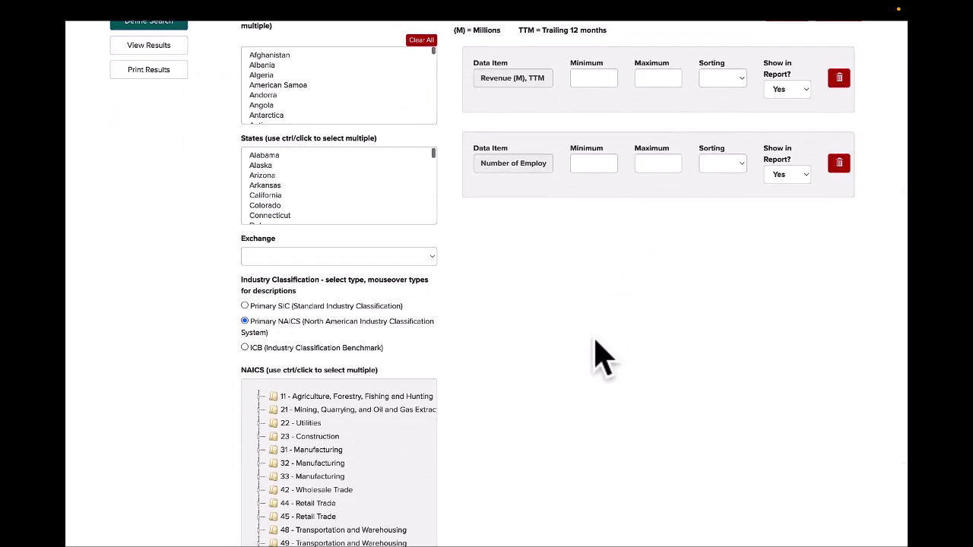
scroll(596, 344, down, 2)
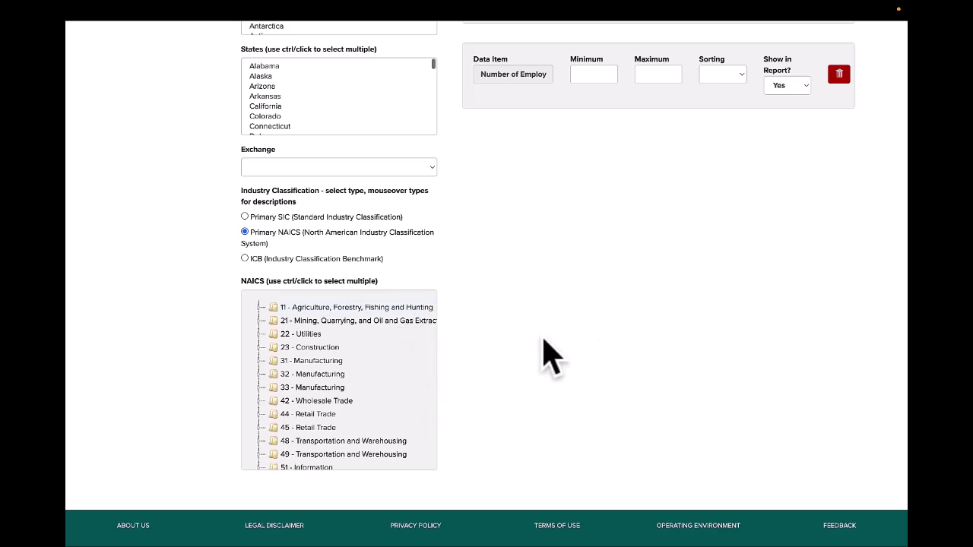
scroll(544, 341, up, 6)
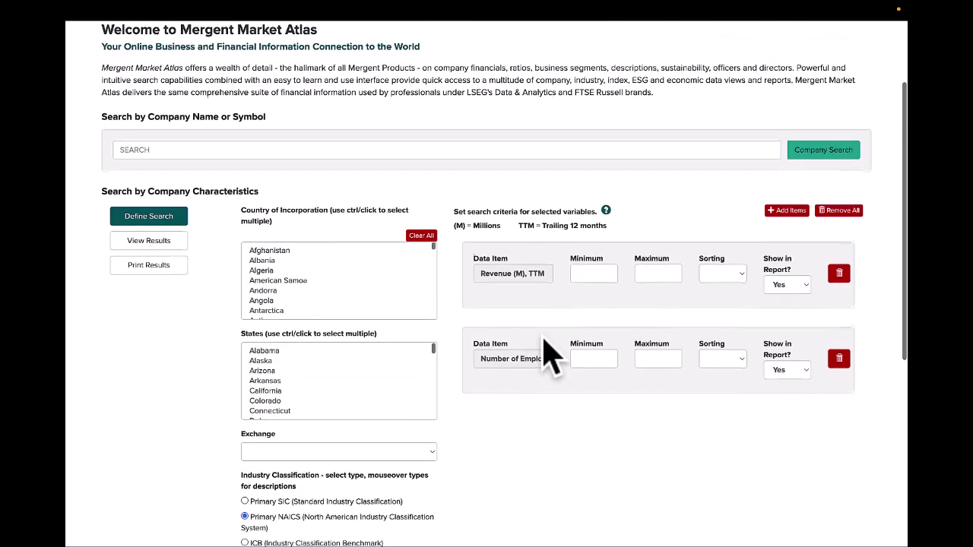
scroll(545, 342, down, 5)
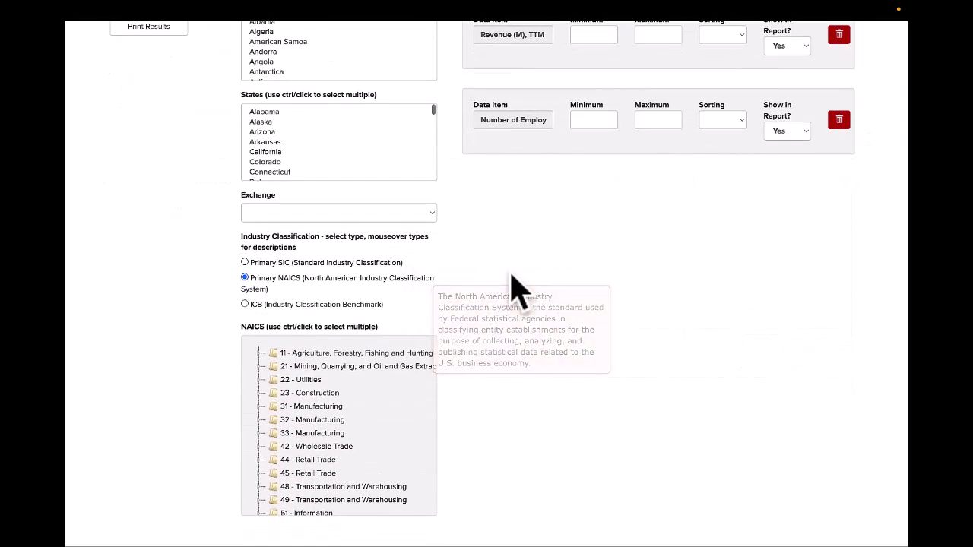
scroll(544, 298, up, 8)
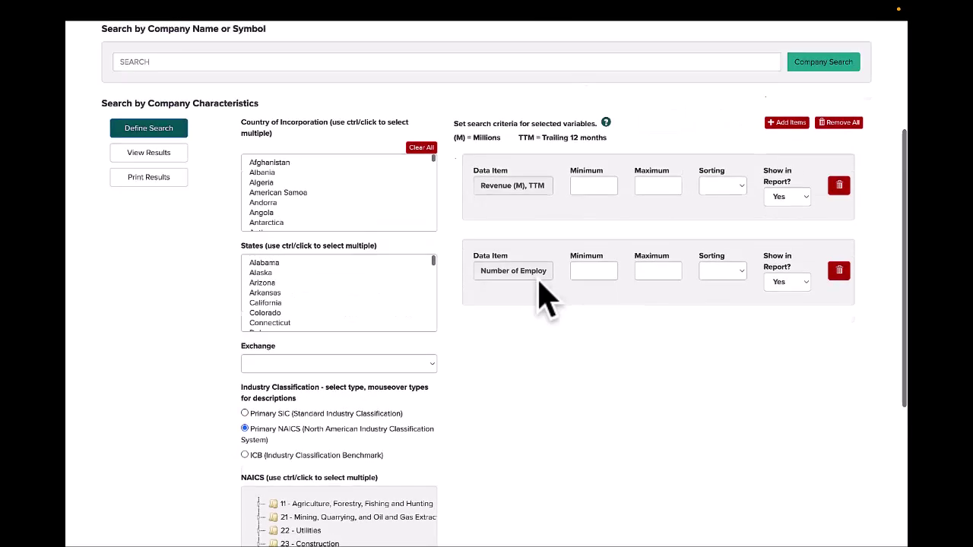
- Search by company name for KROGER and open the suggested listing KR: KROGER CO COM : NYS
click(539, 264)
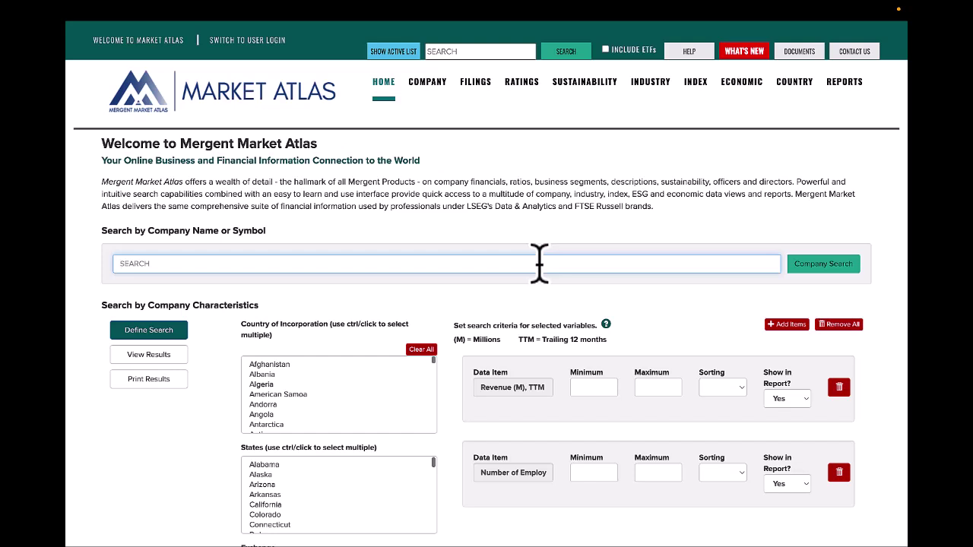
text(KROG)
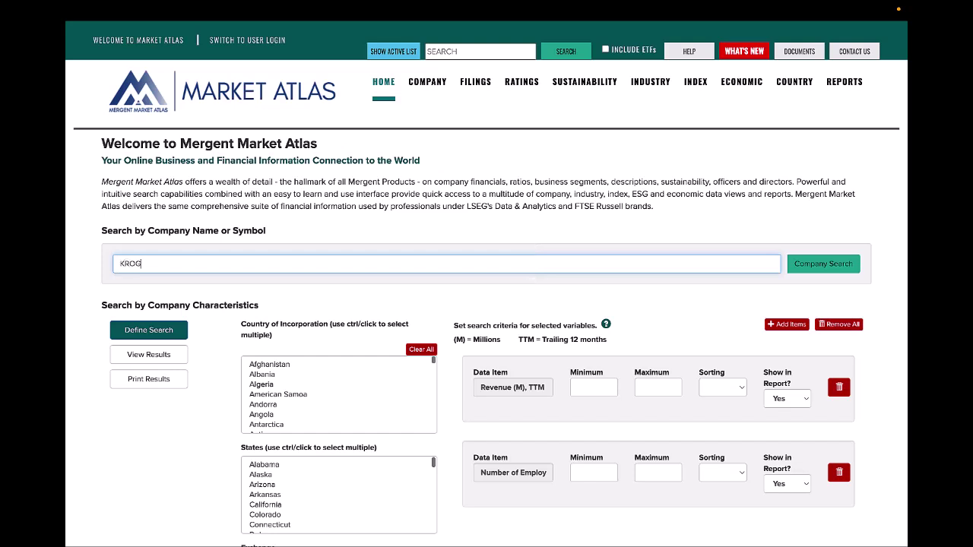
text(ER)
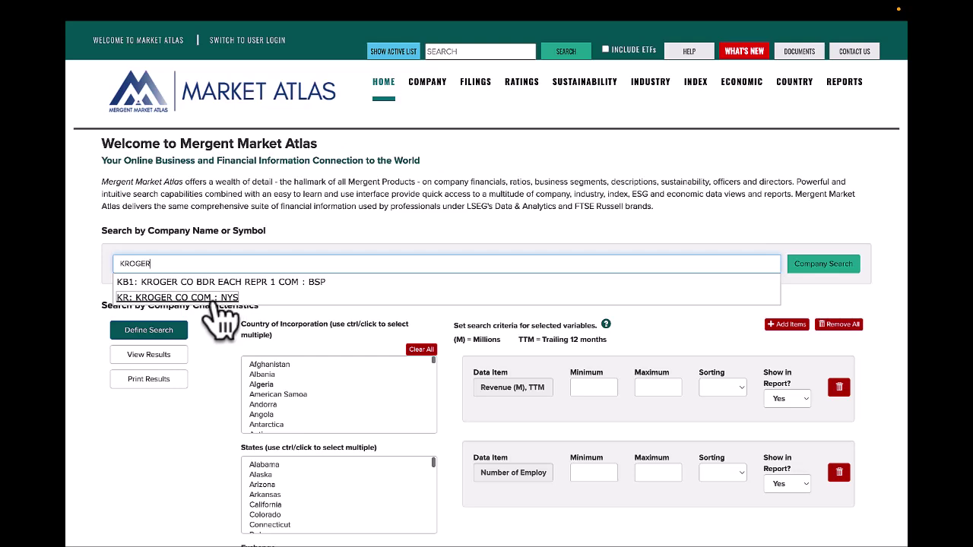
click(213, 299)
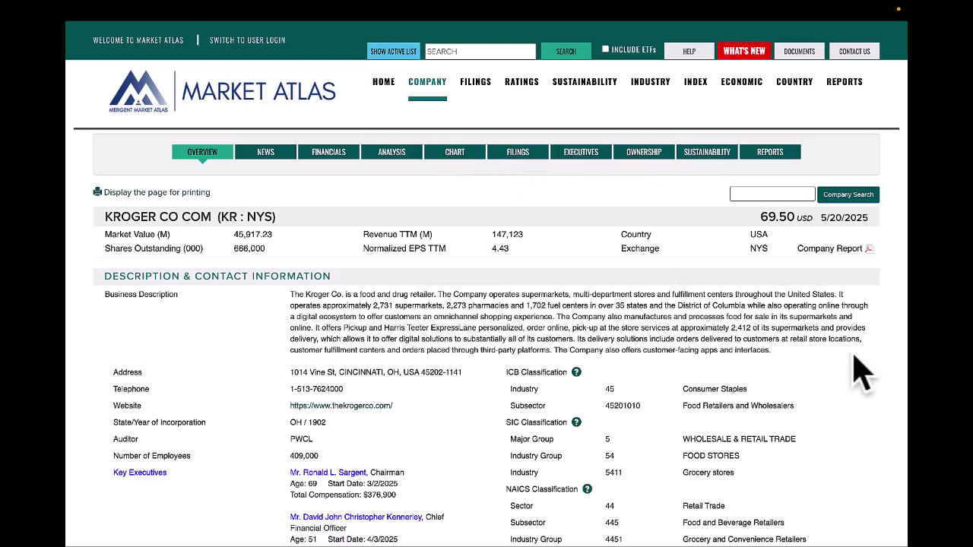
- Examine Kroger's company overview, from the description and industry classifications through the key statistics, financial ratios and valuation measures
scroll(802, 370, down, 2)
scroll(861, 372, down, 1)
scroll(862, 372, down, 1)
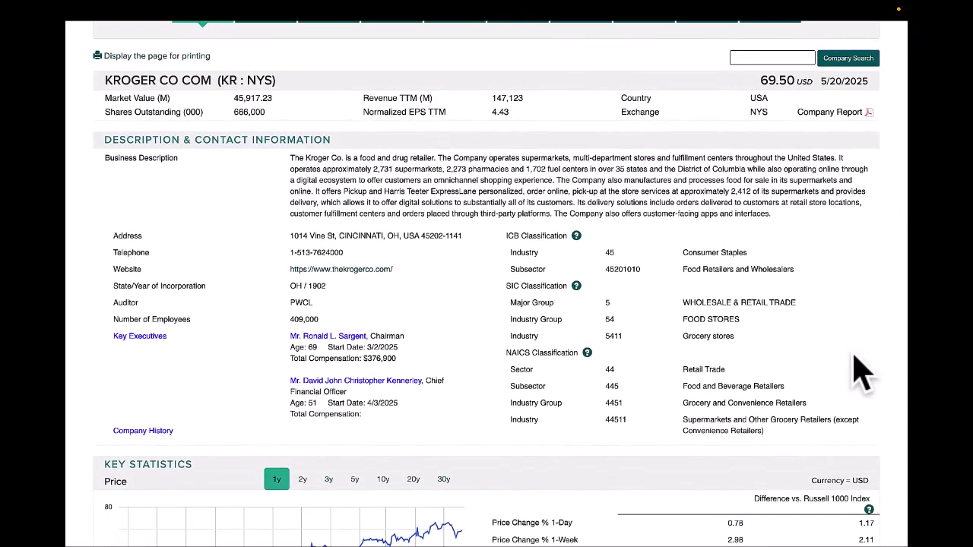
scroll(862, 372, up, 2)
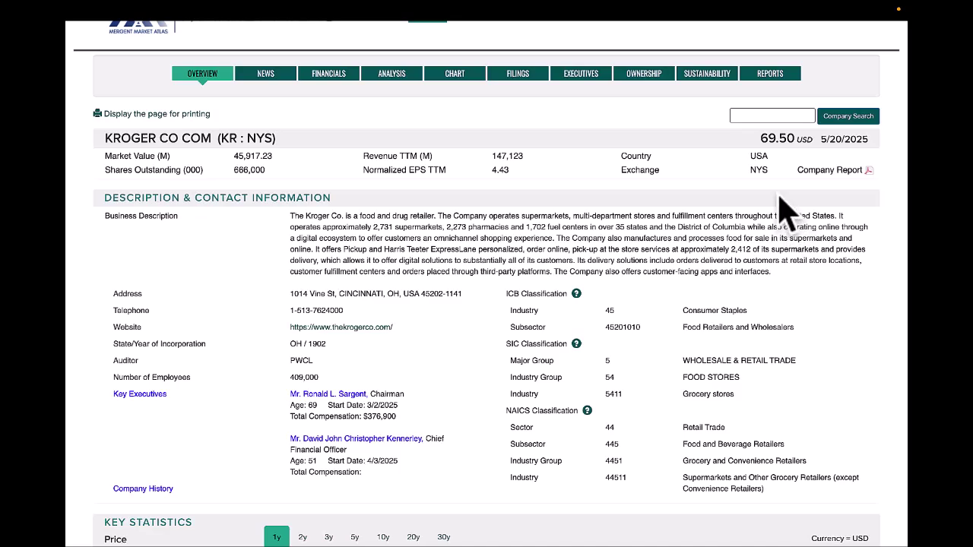
scroll(854, 321, down, 3)
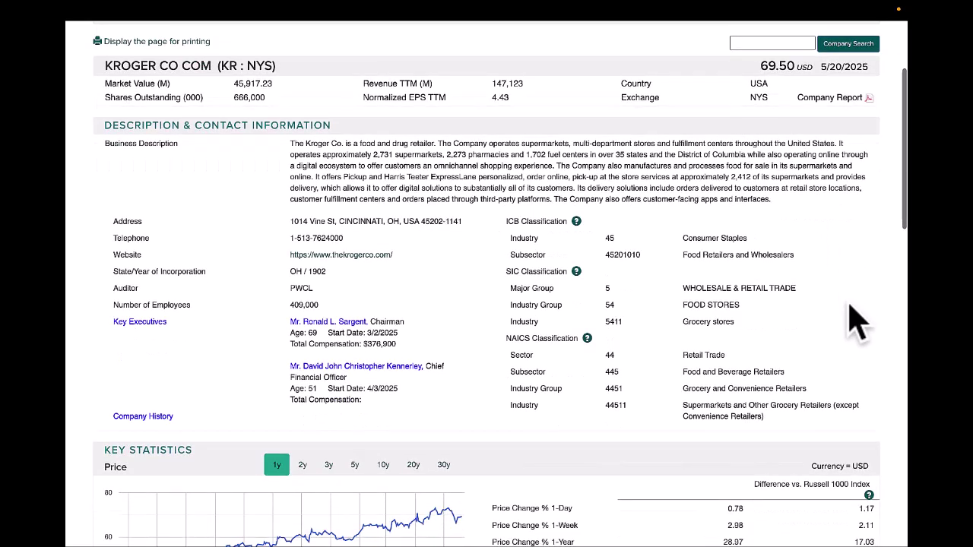
scroll(854, 322, down, 6)
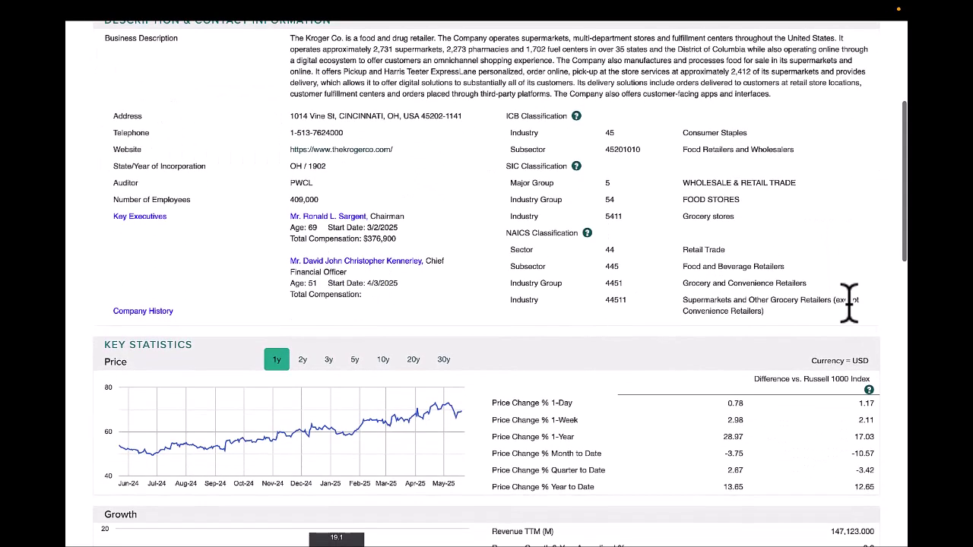
scroll(850, 305, down, 2)
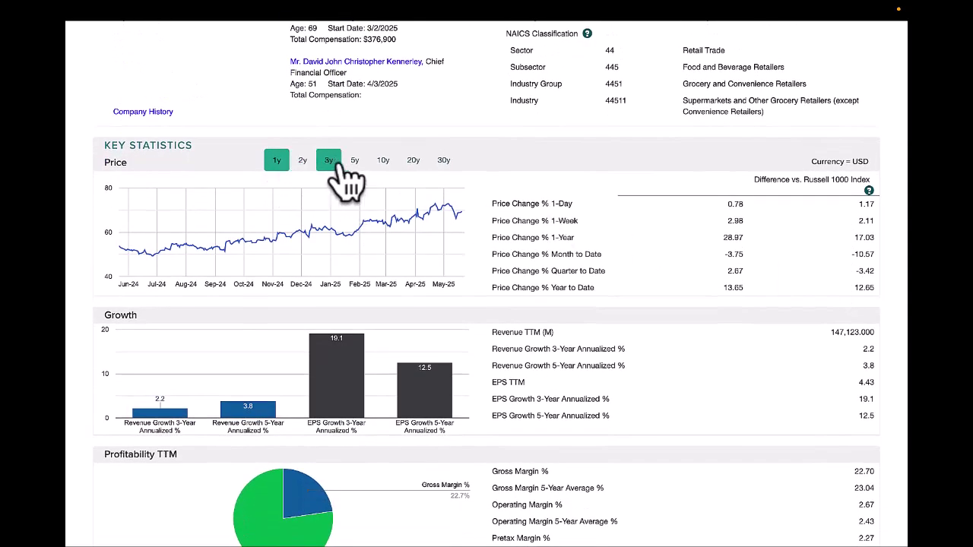
scroll(614, 304, down, 8)
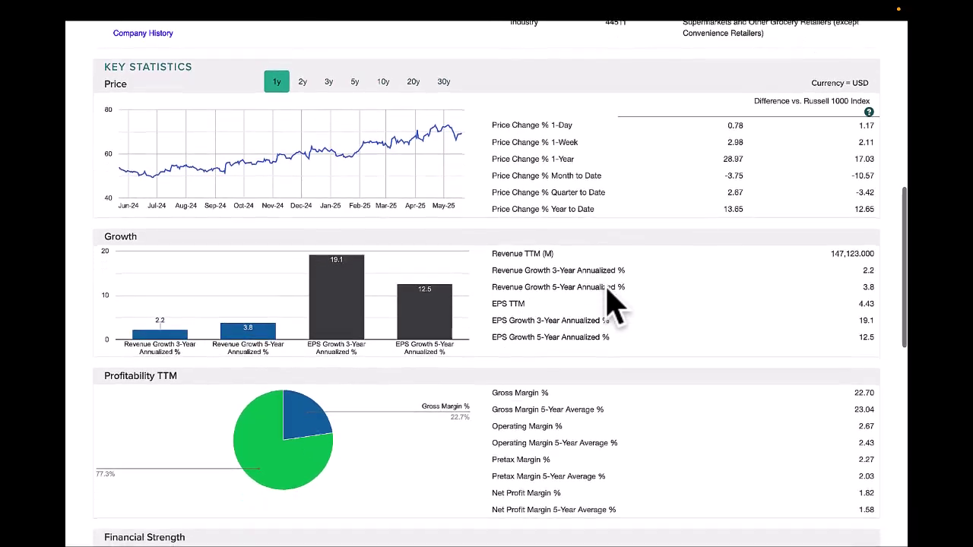
scroll(607, 288, down, 11)
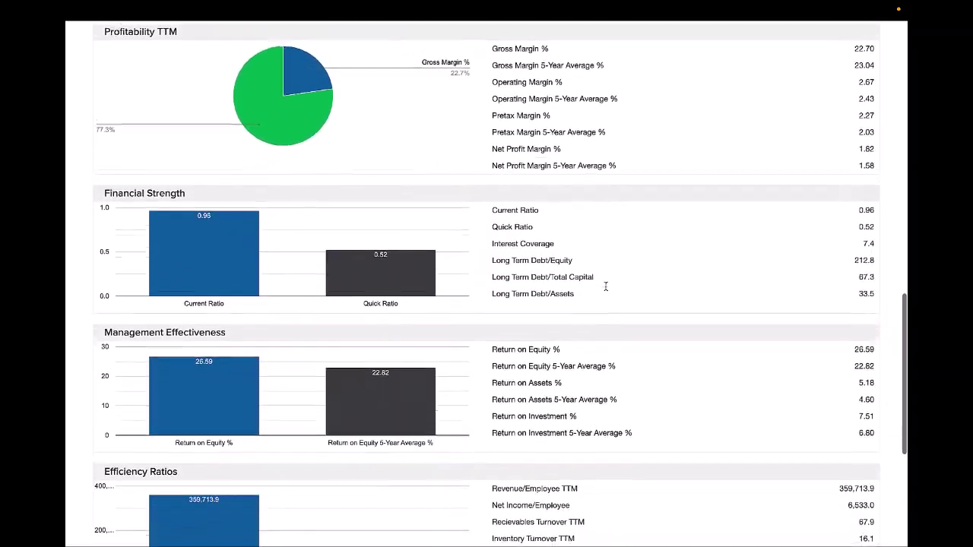
scroll(606, 290, up, 20)
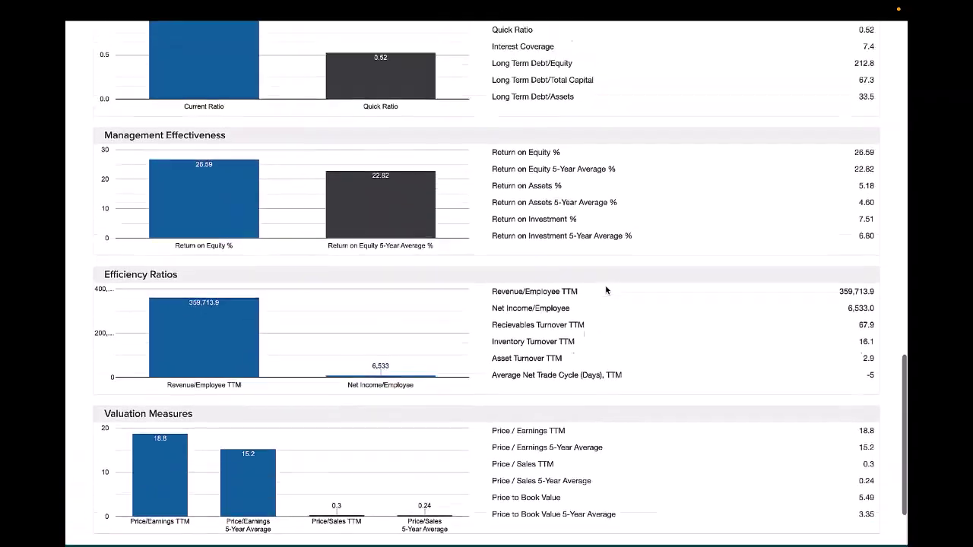
scroll(606, 290, up, 8)
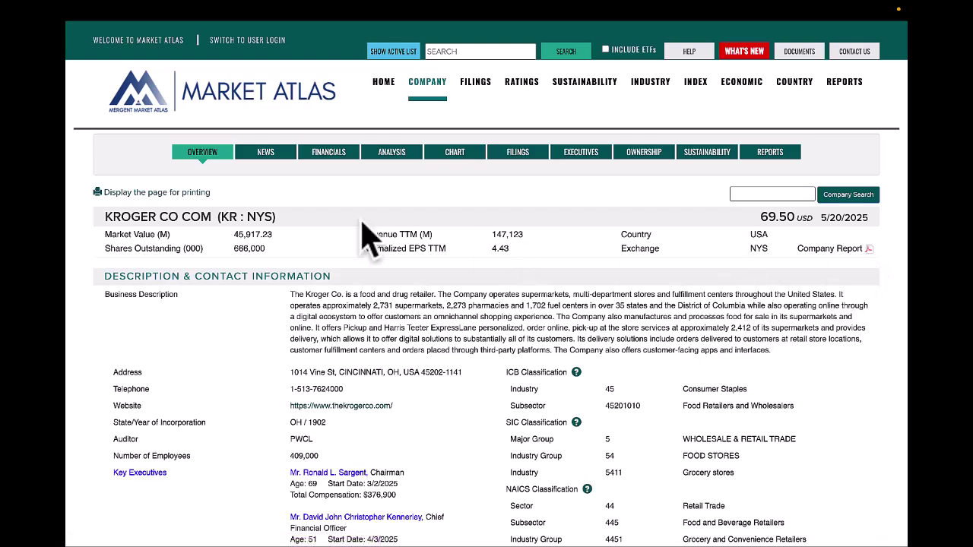
- Open Kroger's news and look through the headlines, heat map and connections diagrams
click(267, 155)
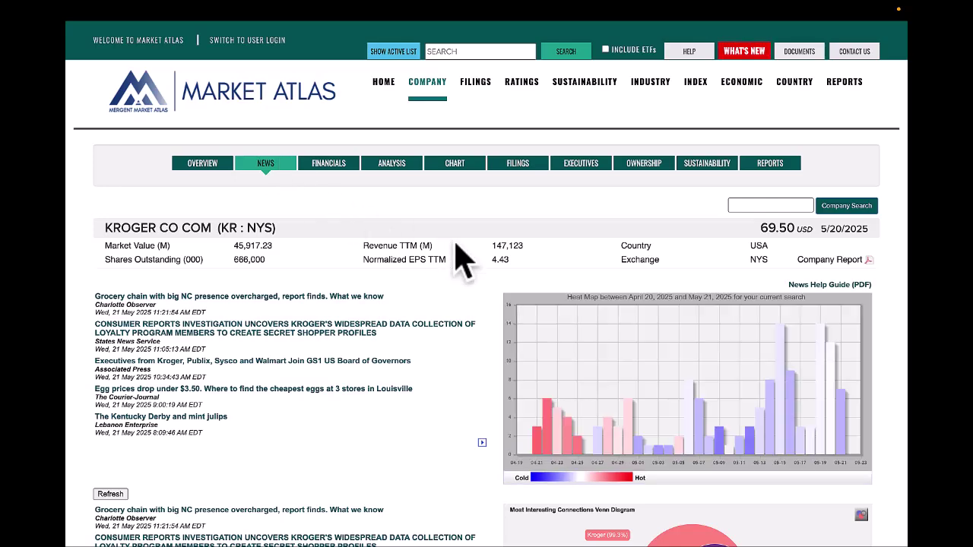
scroll(895, 349, down, 2)
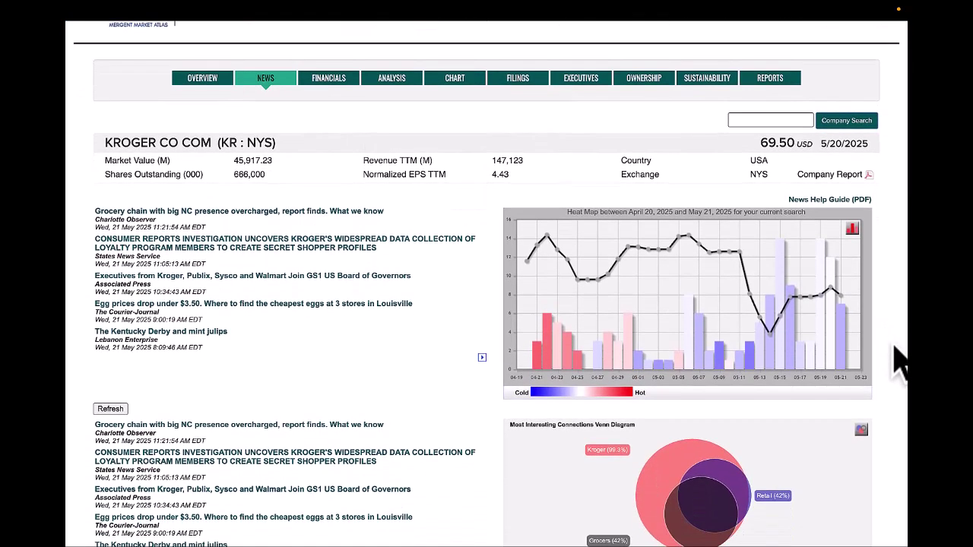
scroll(900, 363, down, 4)
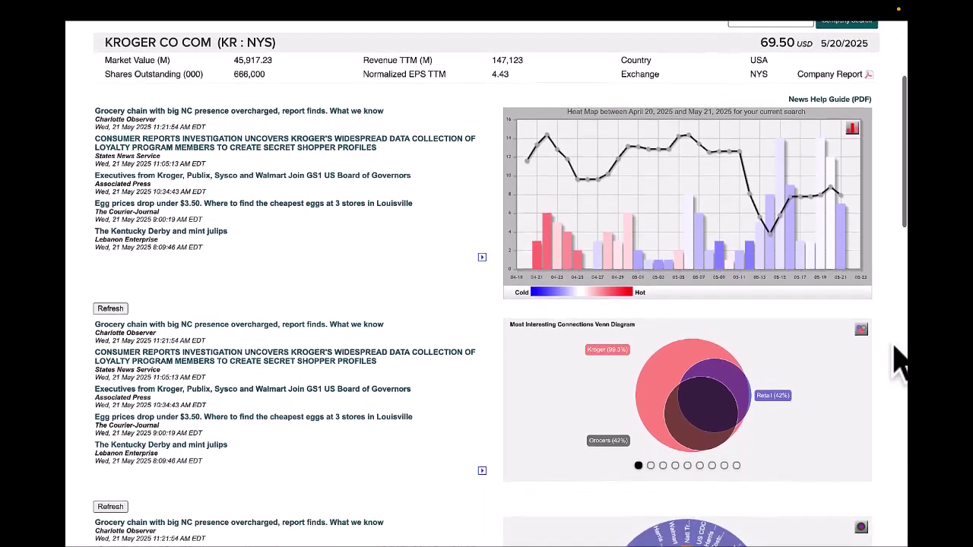
scroll(901, 359, down, 5)
scroll(900, 365, up, 10)
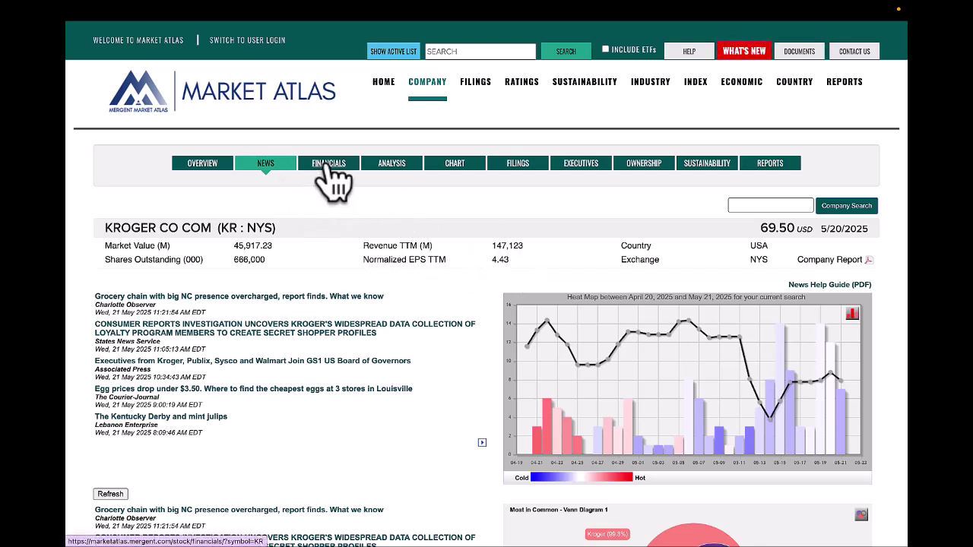
- Open Kroger's financials and view the annual as-reported income statement
click(328, 164)
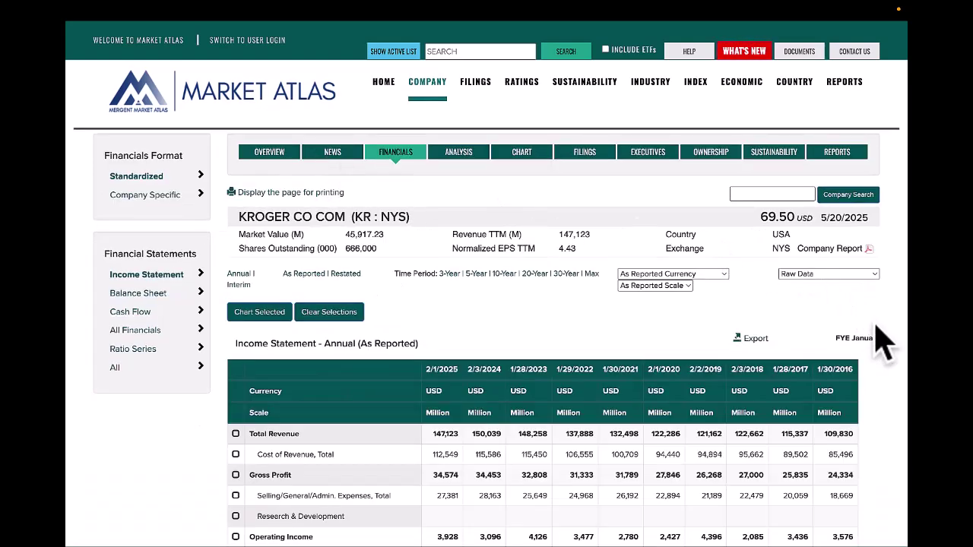
scroll(900, 356, down, 1)
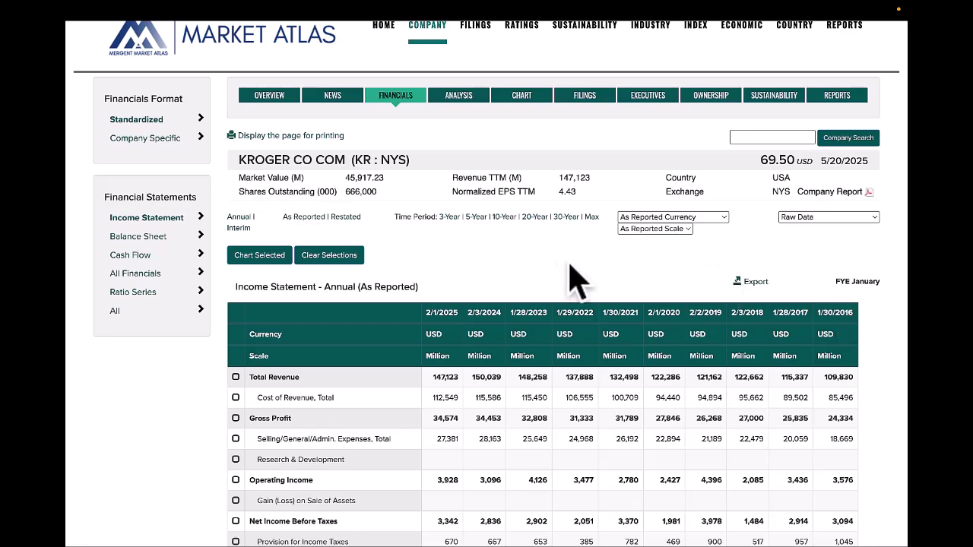
scroll(576, 294, up, 1)
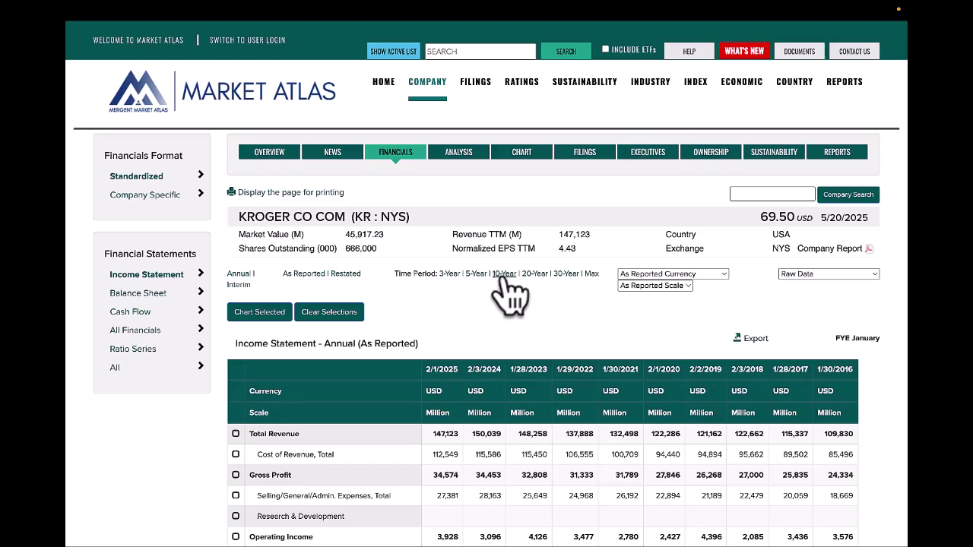
- Set the income statement's time period to 20-Year and view its oldest fiscal years
click(534, 274)
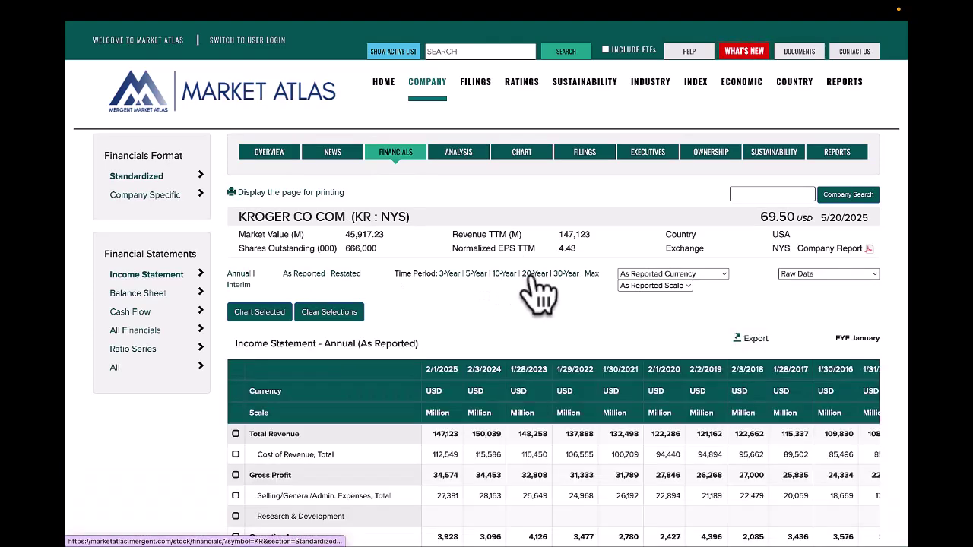
scroll(665, 448, right, 2)
scroll(665, 449, right, 10)
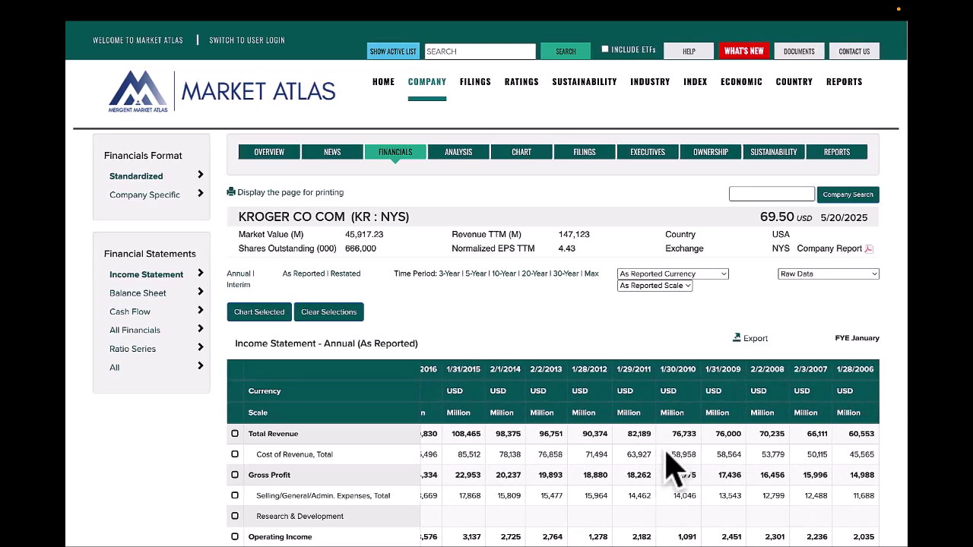
- Set the income statement's time period to Max and view the figures back to the earliest available years
click(591, 275)
scroll(662, 376, down, 2)
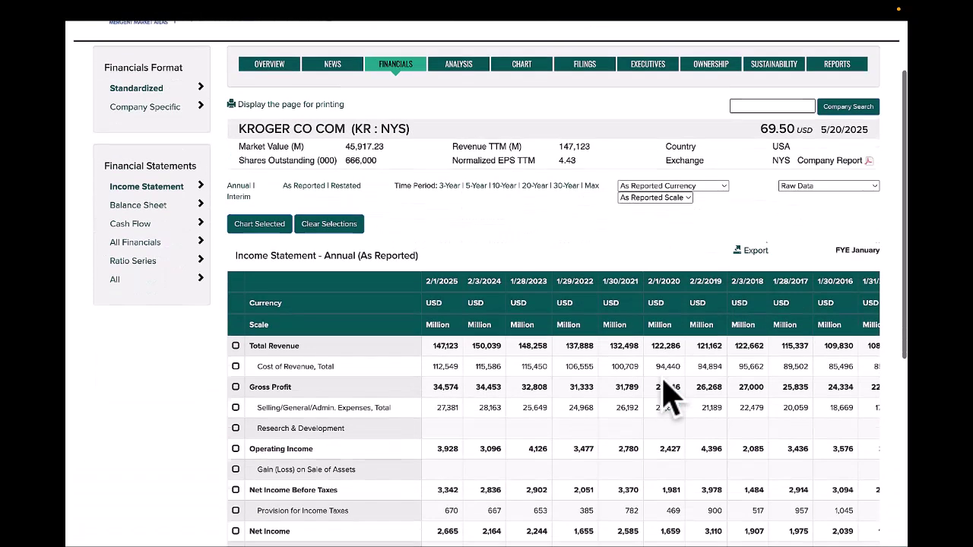
scroll(695, 396, right, 10)
scroll(695, 396, right, 15)
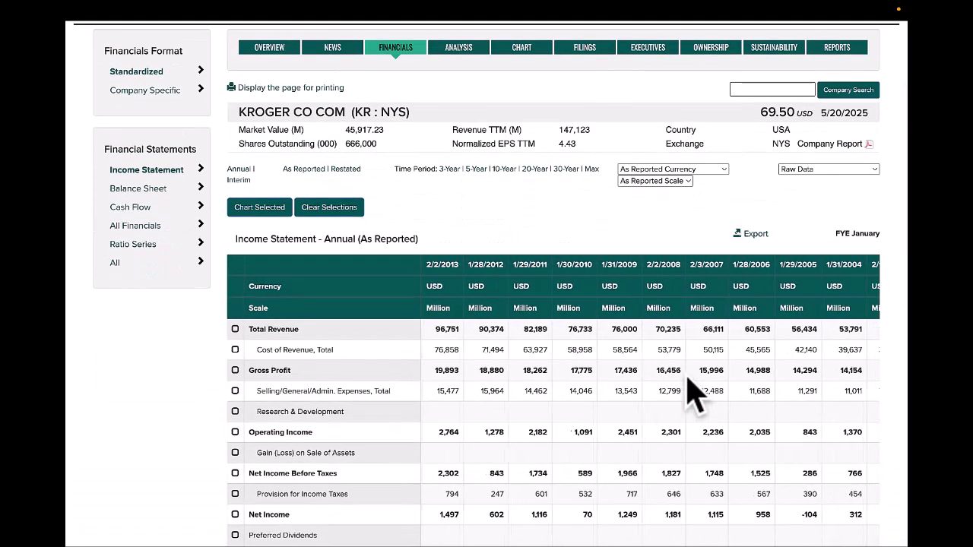
scroll(695, 395, right, 7)
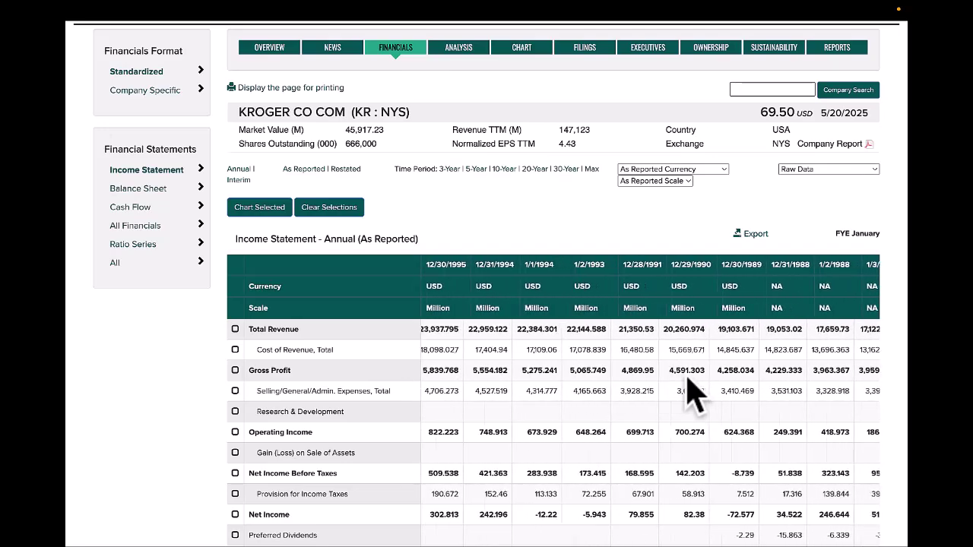
- Switch Kroger's financial statements from the income statement to the Ratio Series
scroll(682, 253, up, 2)
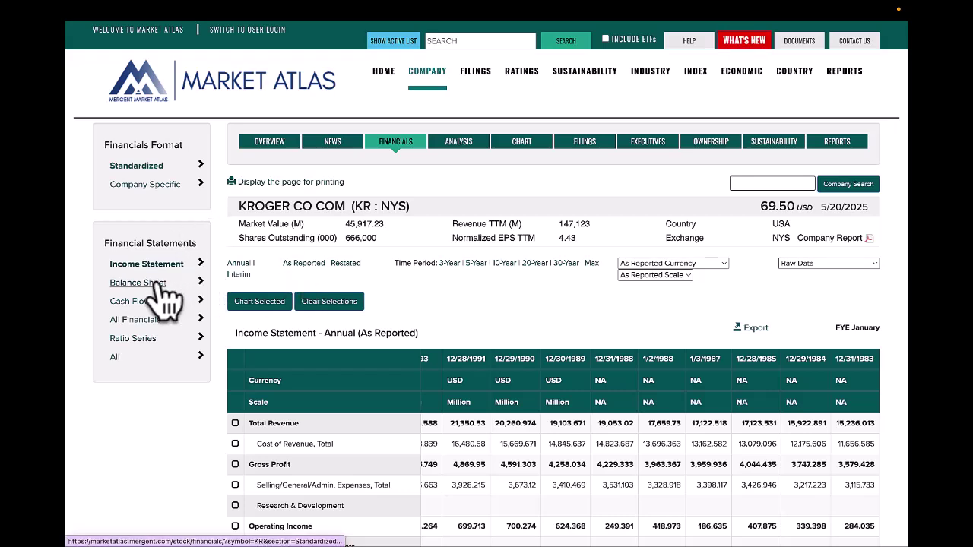
scroll(158, 283, down, 1)
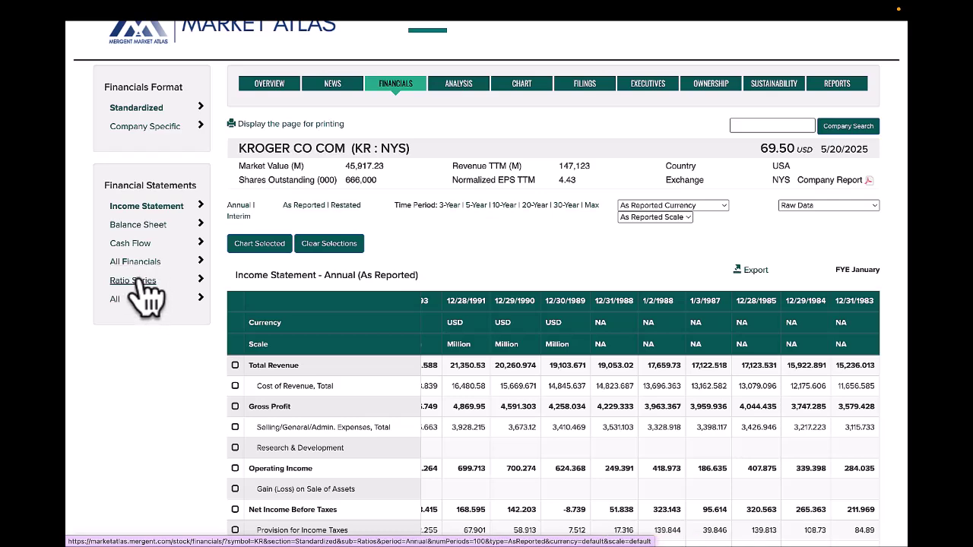
click(135, 281)
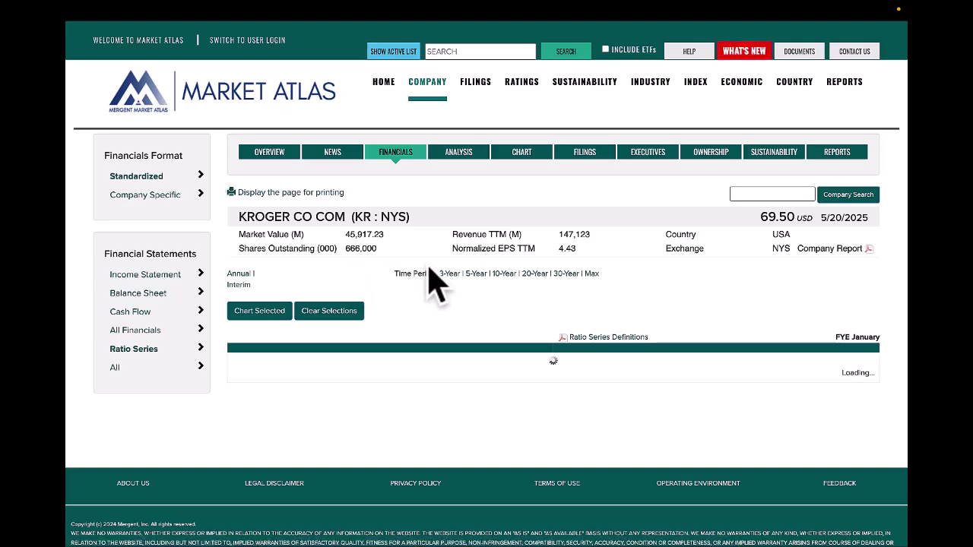
- Review Kroger's annual ratio analysis, including the profitability, management effectiveness and financial strength sections
scroll(433, 281, down, 4)
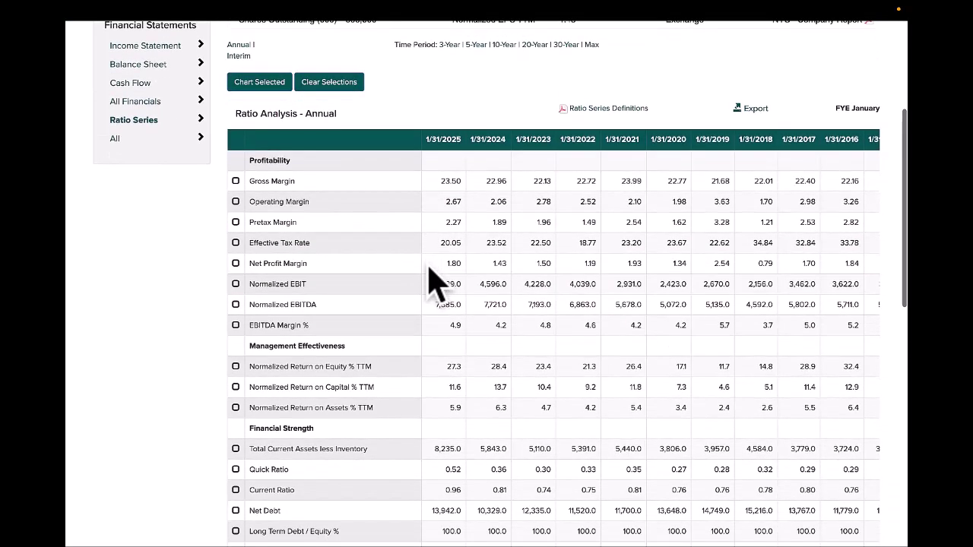
scroll(437, 277, up, 1)
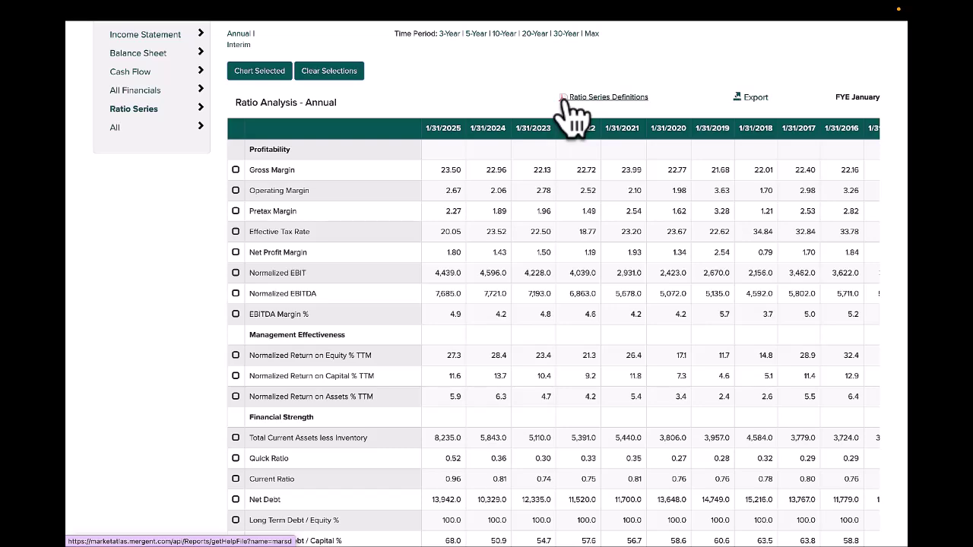
scroll(522, 129, up, 3)
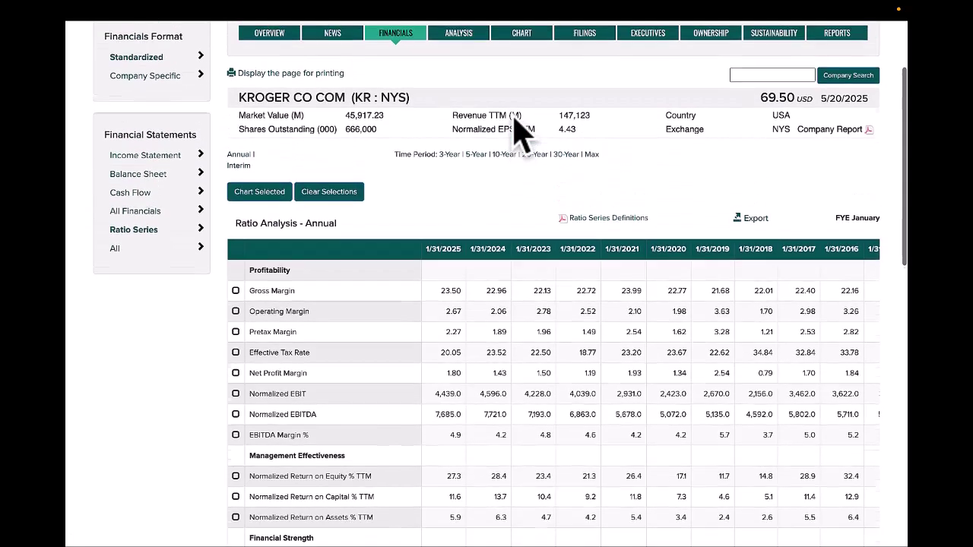
- Return to Kroger's annual as-reported income statement and view its main line items
click(161, 262)
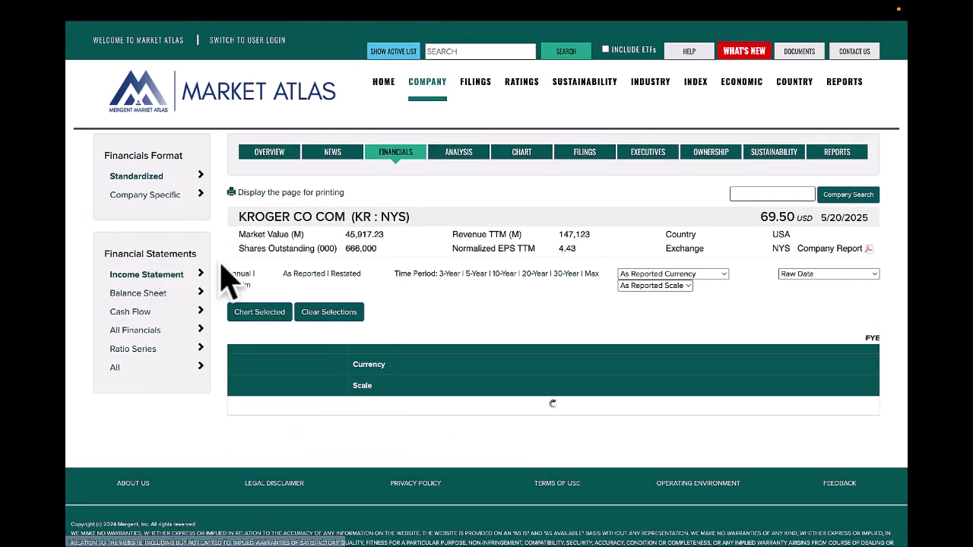
scroll(410, 315, down, 1)
scroll(411, 316, down, 1)
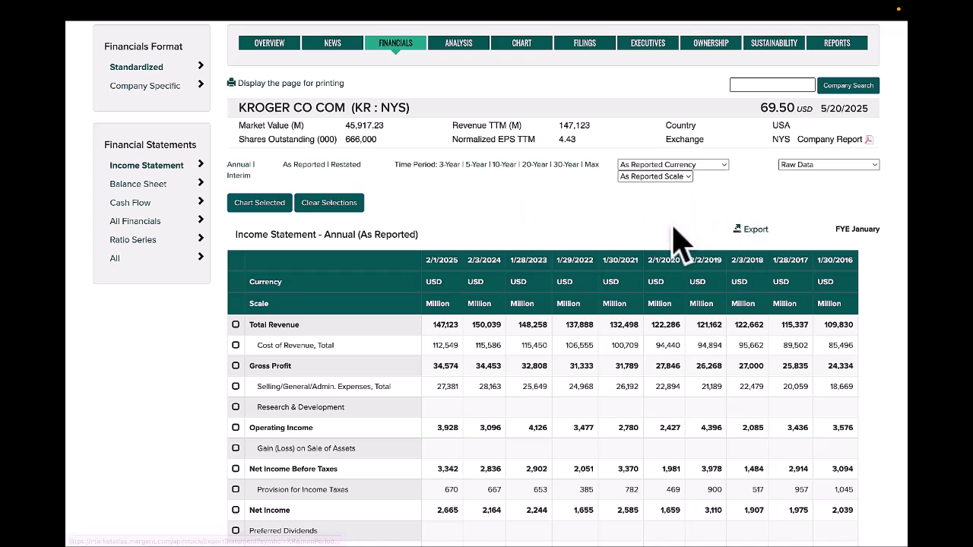
scroll(677, 242, up, 1)
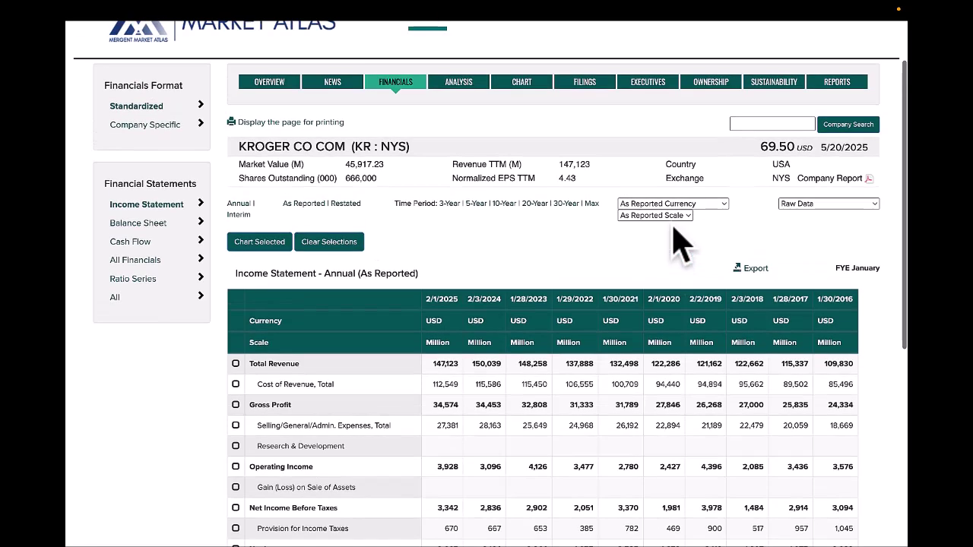
- Chart Kroger's Total Revenue, Gross Profit, Operating Income and Net Income Before Taxes from the income statement
click(236, 363)
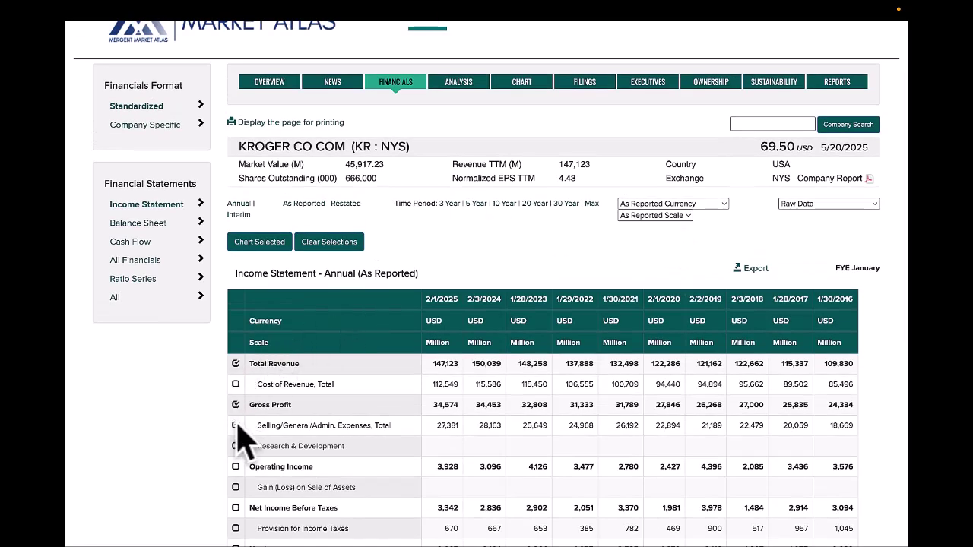
click(235, 508)
click(261, 243)
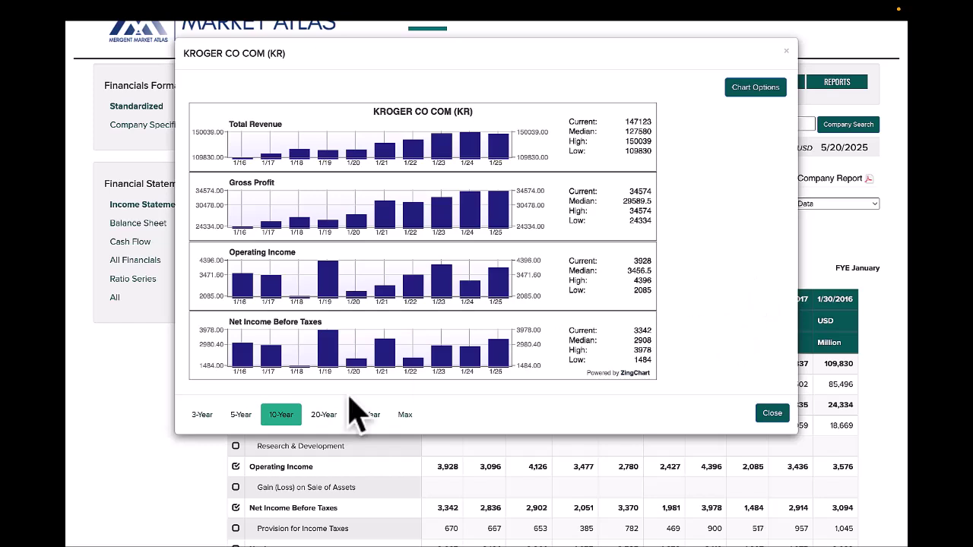
- Change the chart's range to 5-Year and 3-Year, view its download and print options, and close the chart
click(239, 417)
click(199, 417)
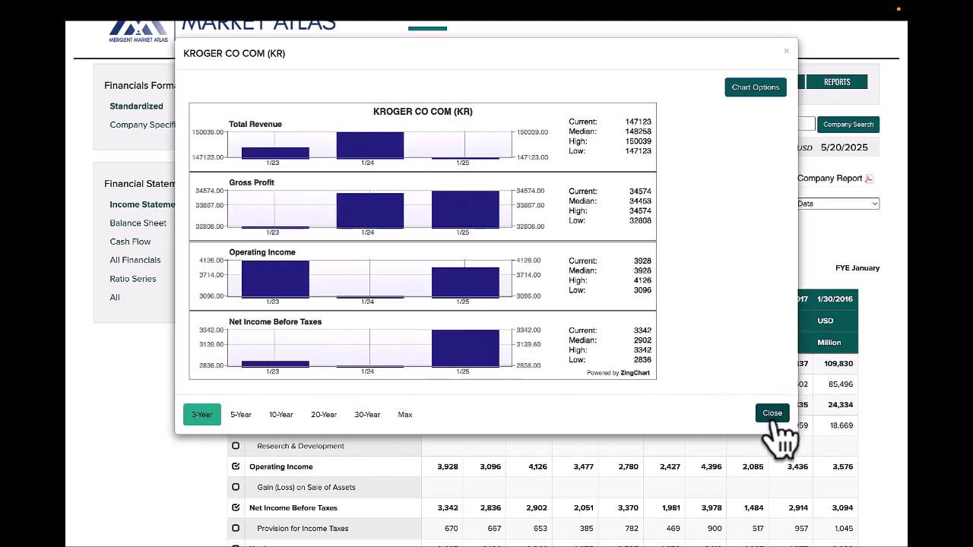
right_click(596, 130)
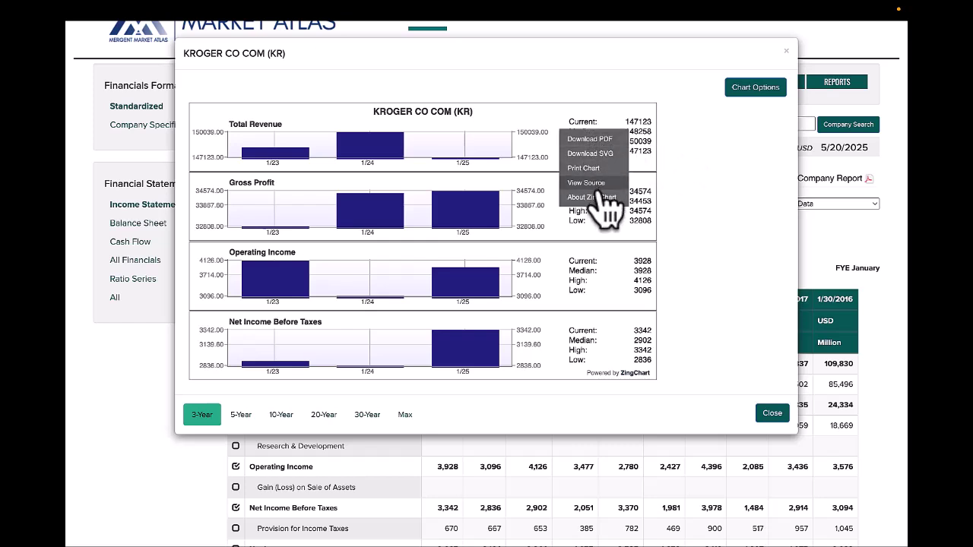
click(684, 209)
click(775, 415)
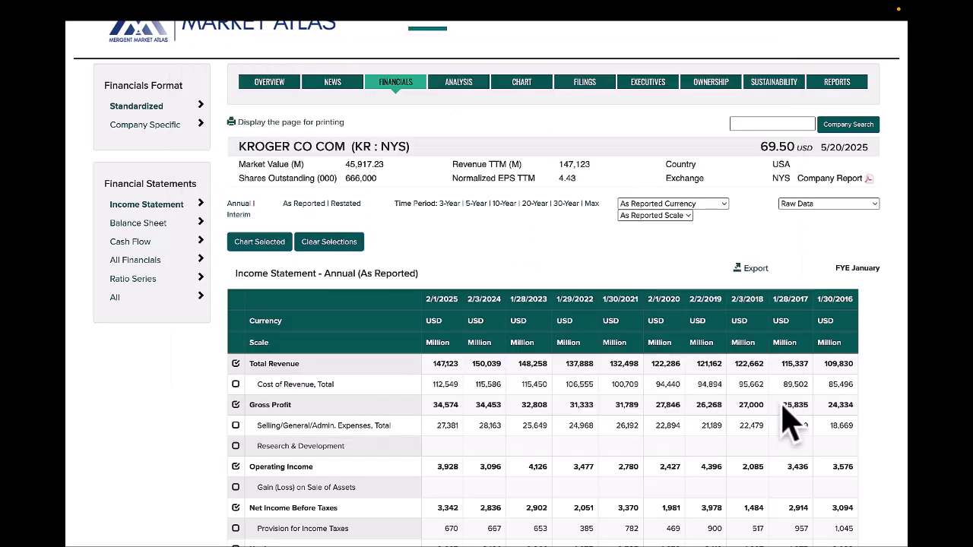
- Open Kroger's analysis section and review the full Ratios page
scroll(570, 278, up, 1)
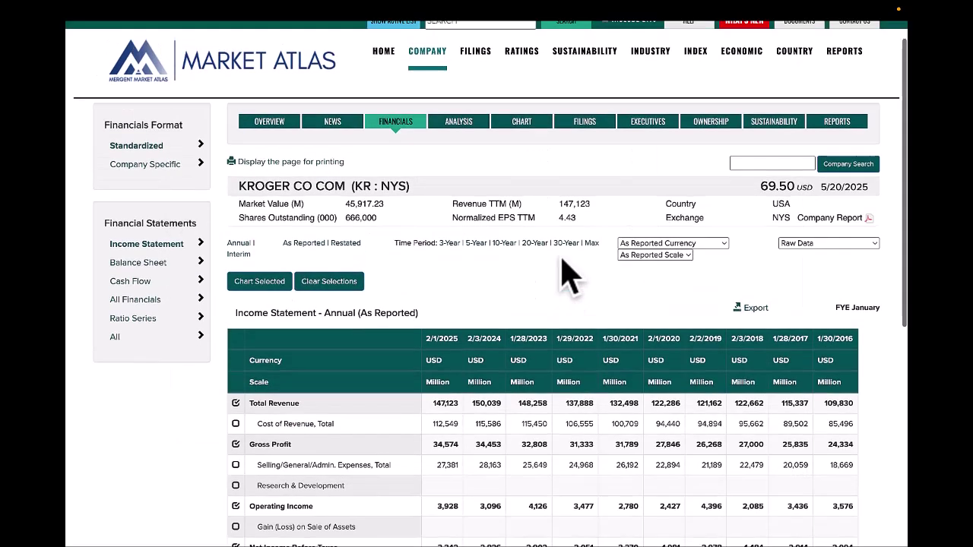
click(458, 122)
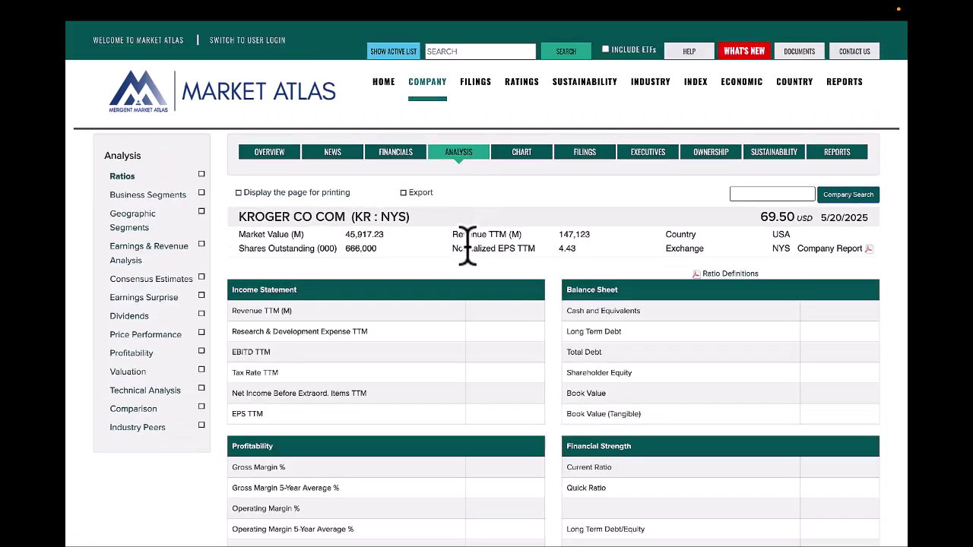
scroll(464, 259, down, 1)
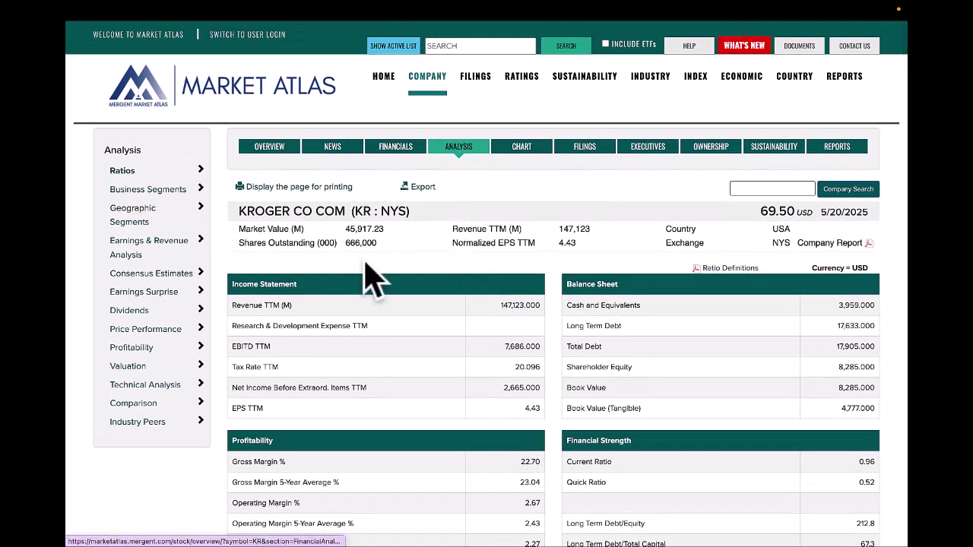
scroll(435, 283, down, 10)
scroll(437, 285, up, 8)
scroll(436, 283, up, 2)
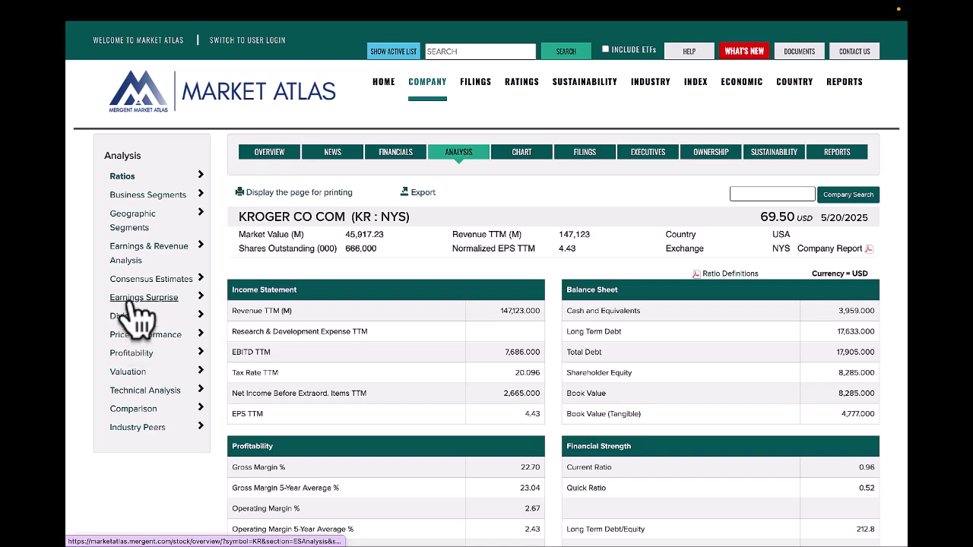
- Open Kroger's Comparison analysis, compare it with Albertsons and view the side-by-side figures
click(130, 411)
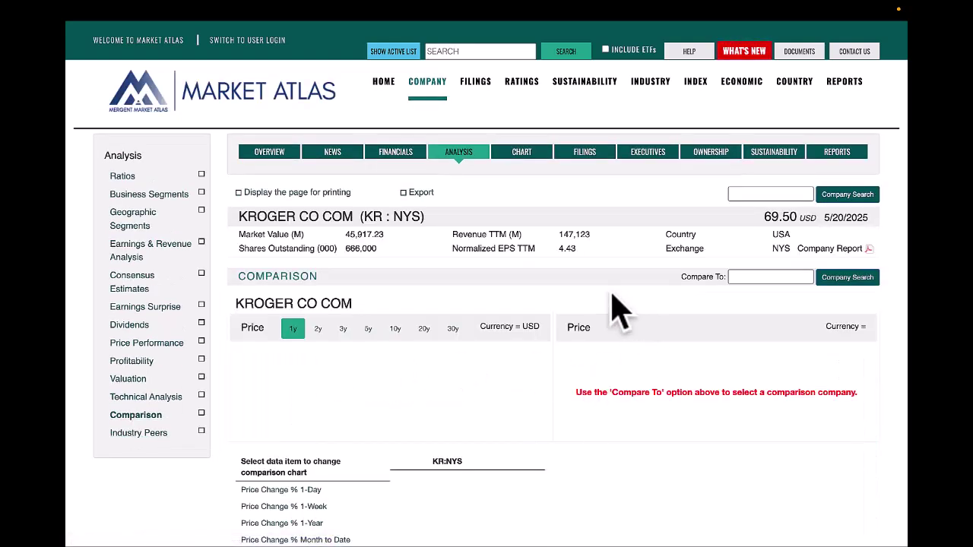
scroll(630, 304, down, 1)
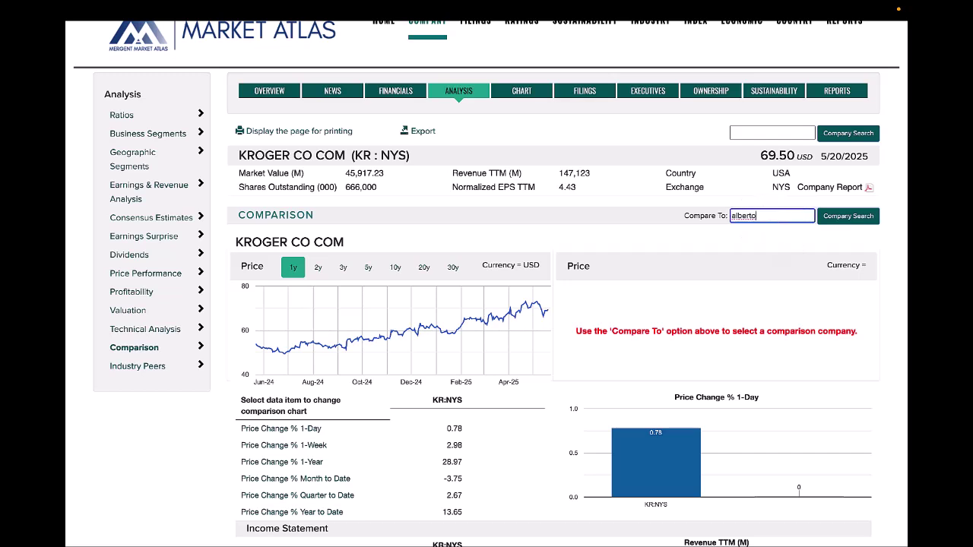
click(794, 237)
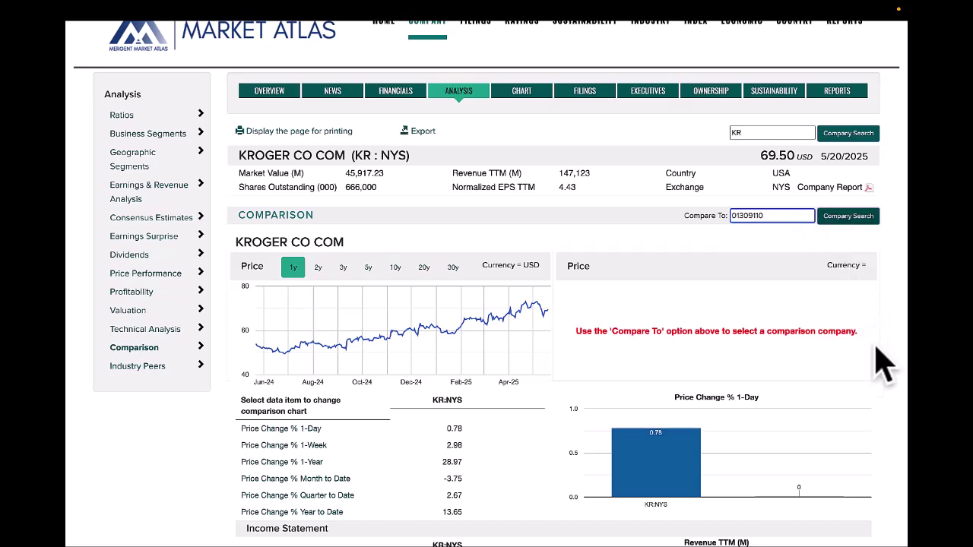
scroll(898, 305, down, 3)
scroll(897, 304, down, 5)
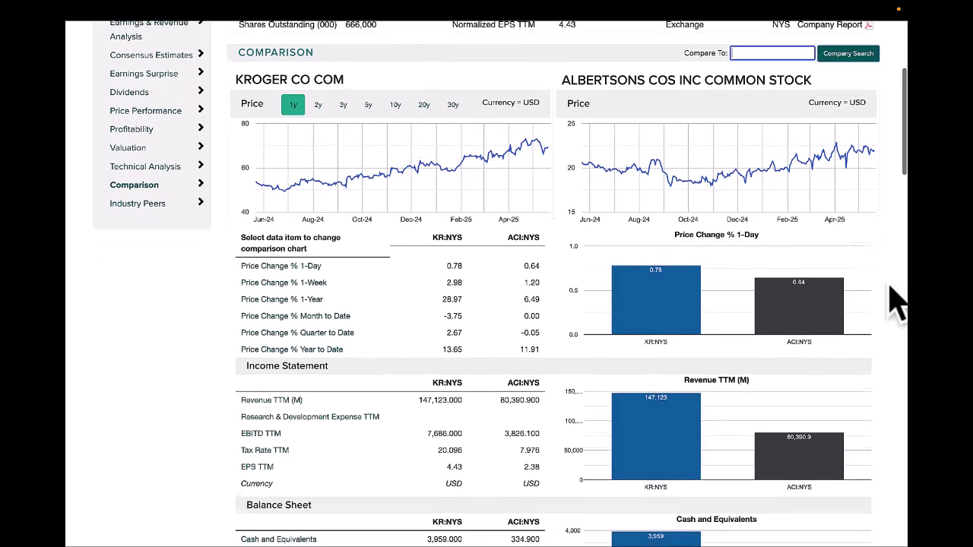
- Change the comparison company to Target Corp (TGT: NYS) and view its price and financial data beside Kroger's
scroll(897, 305, up, 7)
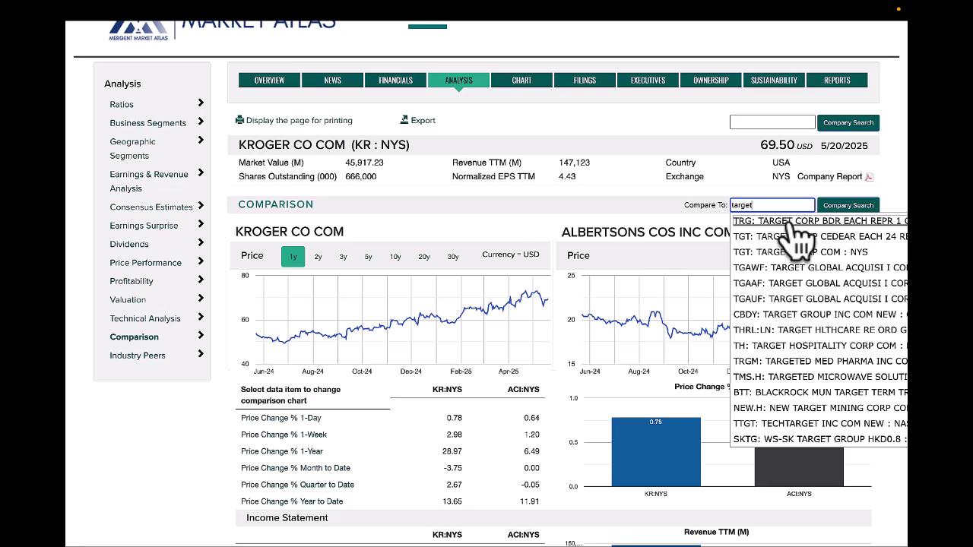
click(799, 252)
click(846, 205)
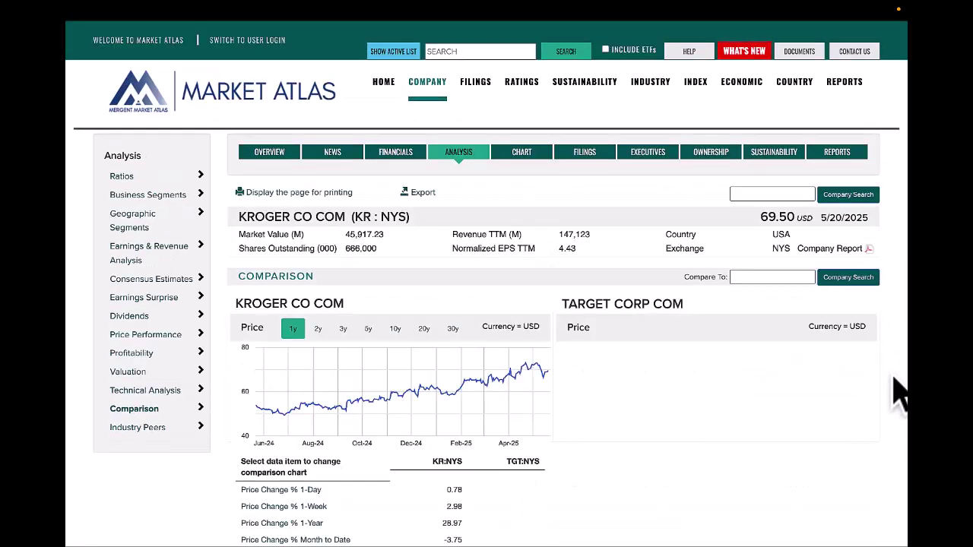
scroll(894, 378, down, 1)
scroll(620, 312, down, 2)
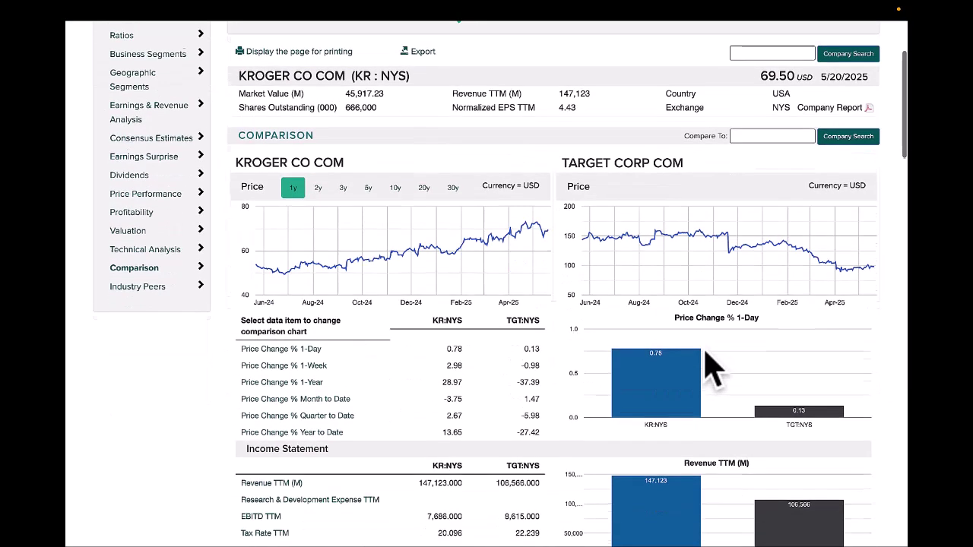
- Open Kroger's Industry Peers and review the top 10 United States companies in the Financial Summary table
click(137, 277)
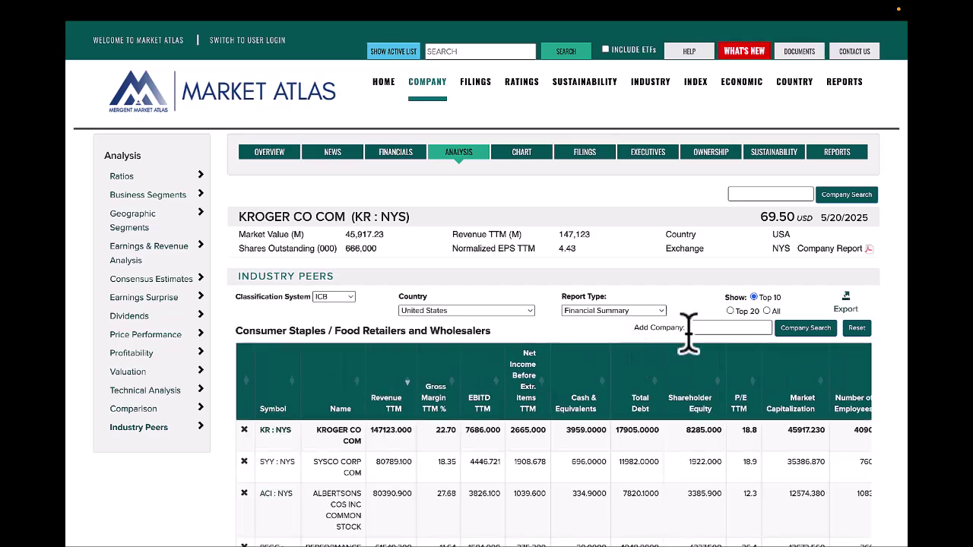
scroll(889, 388, down, 3)
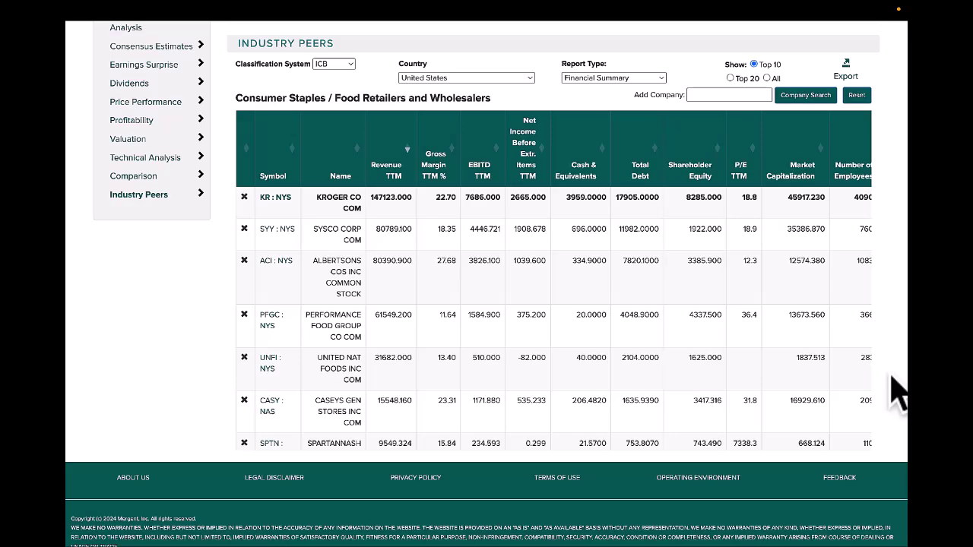
scroll(897, 392, down, 1)
scroll(765, 342, down, 3)
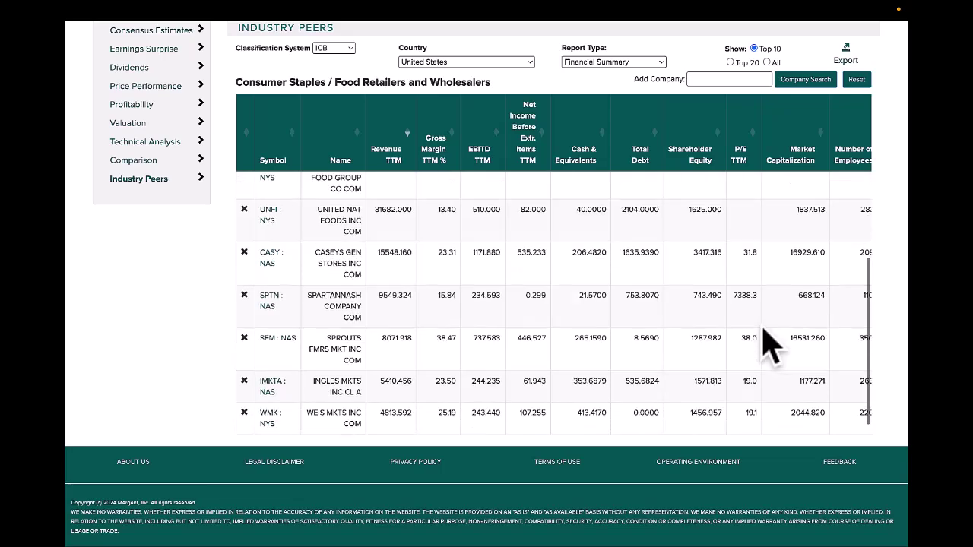
scroll(768, 346, up, 3)
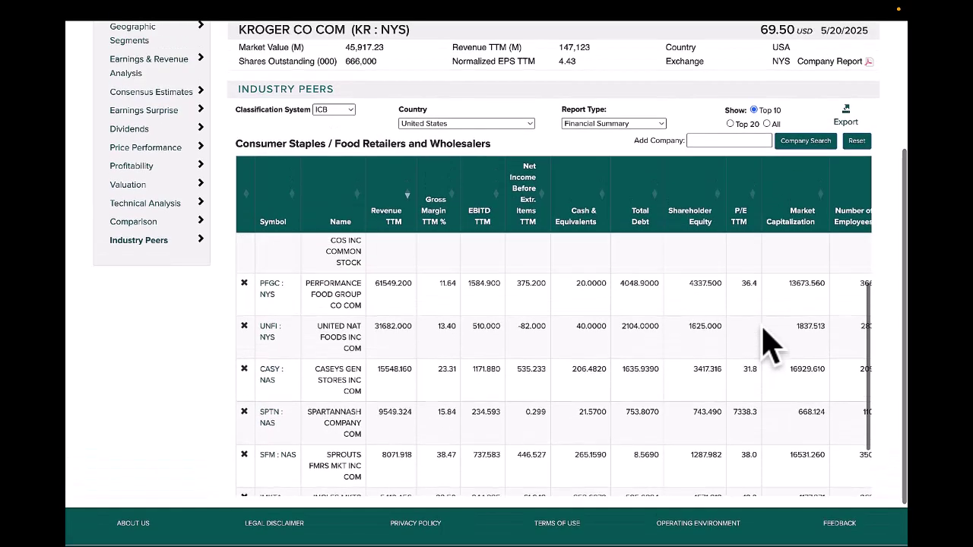
scroll(768, 346, up, 5)
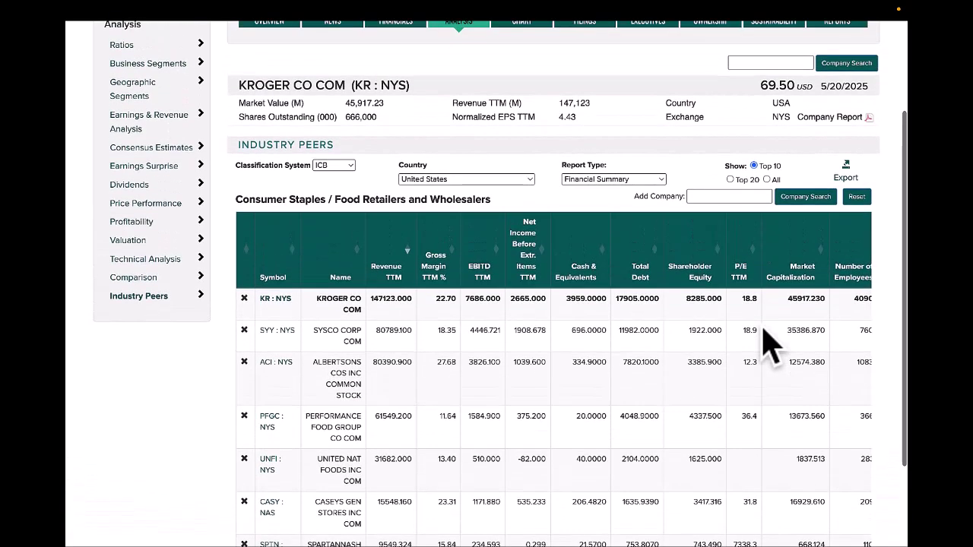
- Remove Caseys General Stores, Ingles Markets and United Natural Foods from the industry peers table
scroll(764, 331, down, 1)
scroll(783, 320, up, 1)
scroll(893, 338, down, 1)
scroll(897, 350, down, 2)
scroll(696, 323, down, 1)
scroll(700, 327, down, 3)
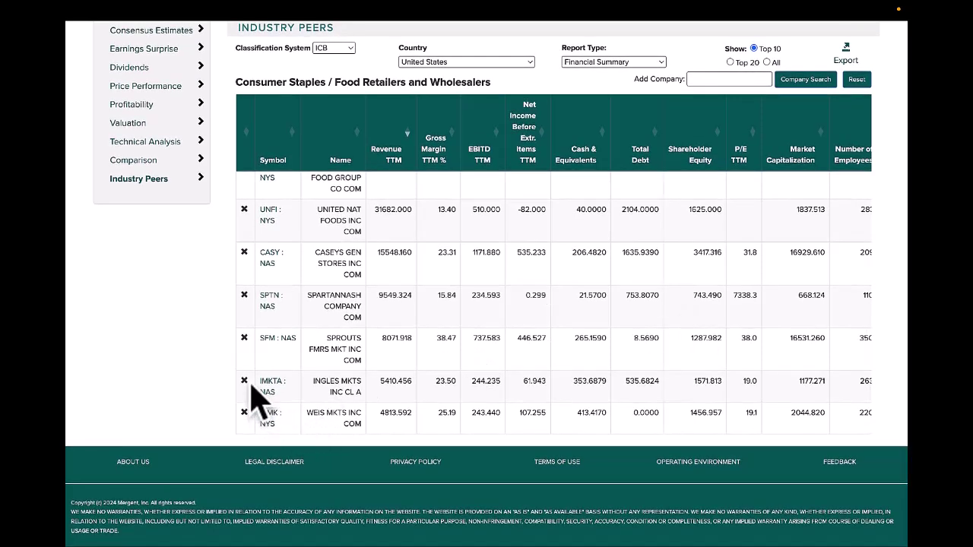
scroll(250, 383, up, 3)
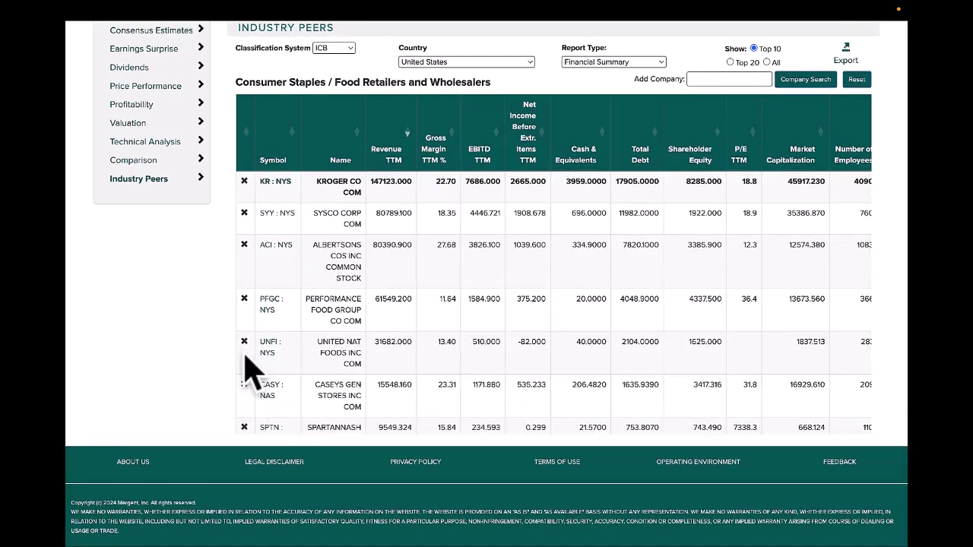
scroll(263, 365, down, 1)
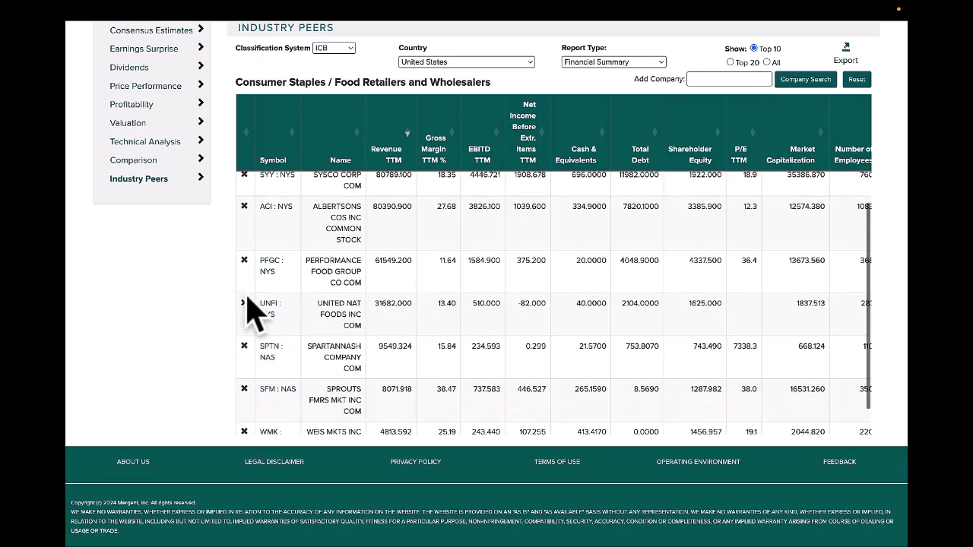
- Add Target Corp (TGT: NYS) to the industry peers table and look through the list for it
scroll(289, 384, up, 4)
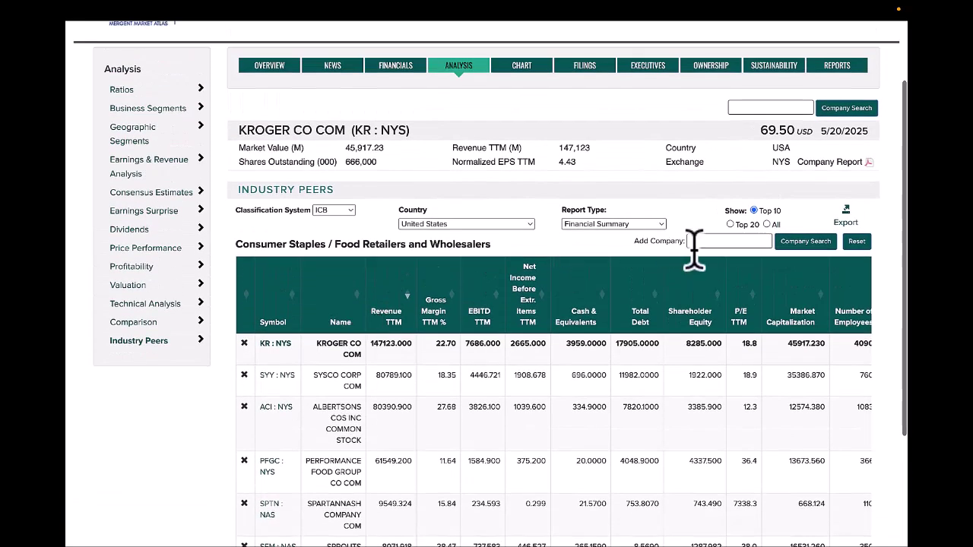
click(689, 241)
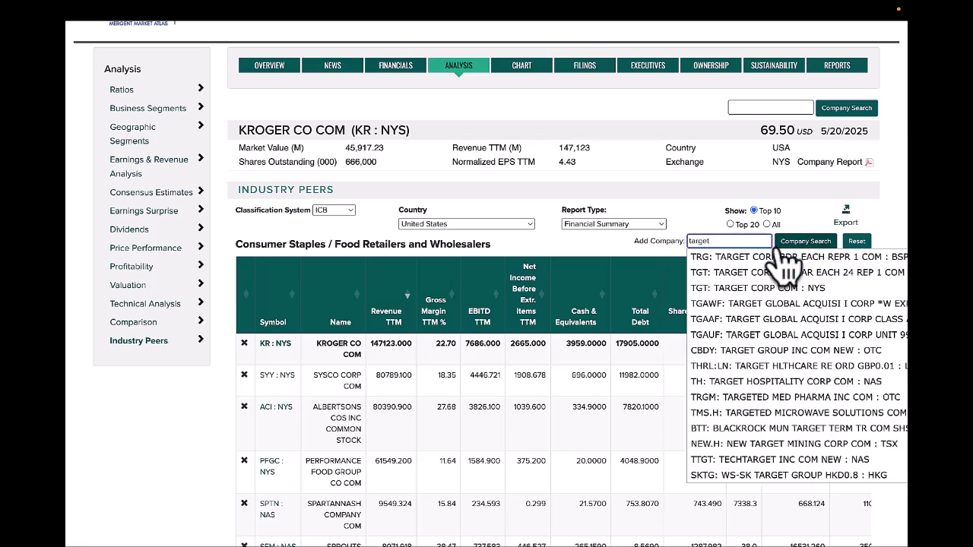
click(794, 255)
click(788, 243)
scroll(795, 374, down, 4)
scroll(795, 374, down, 2)
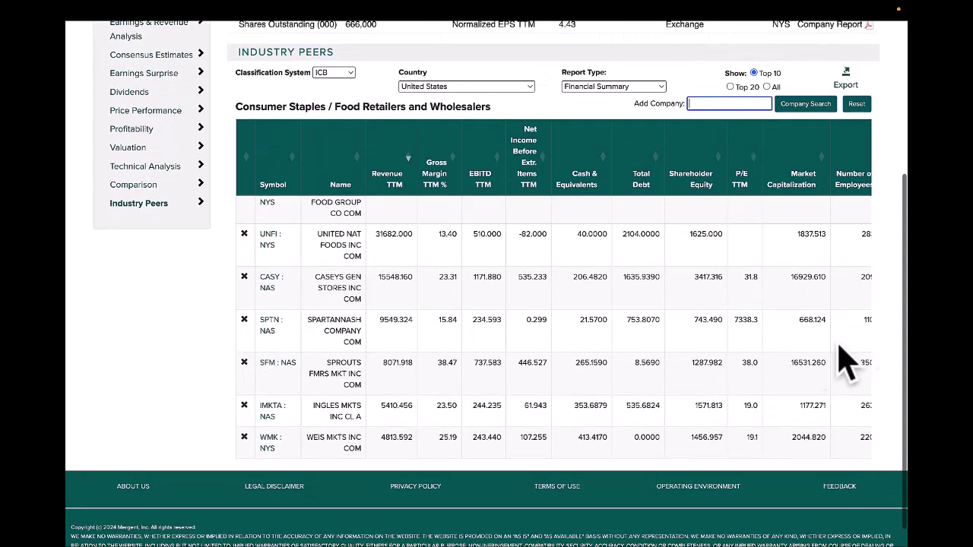
scroll(867, 334, up, 1)
scroll(867, 334, up, 1)
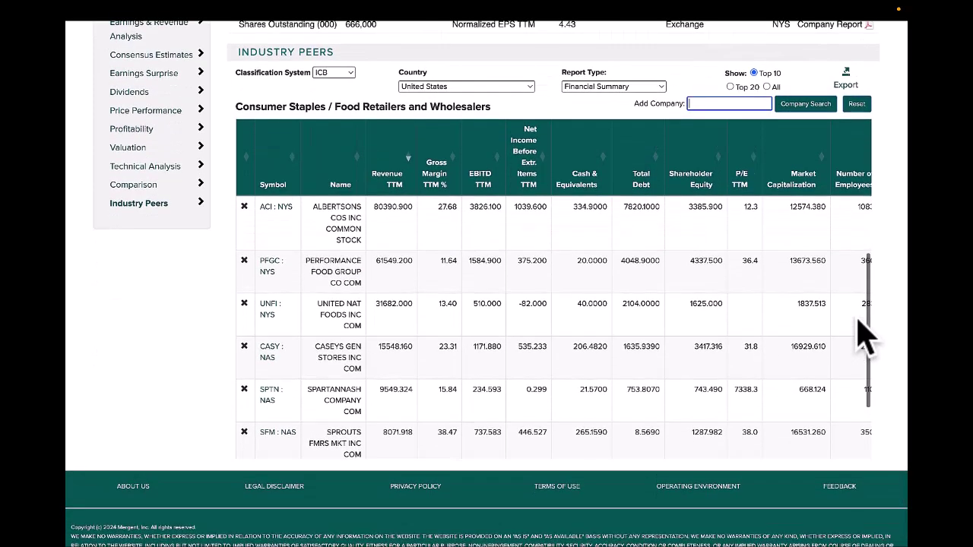
scroll(867, 335, up, 4)
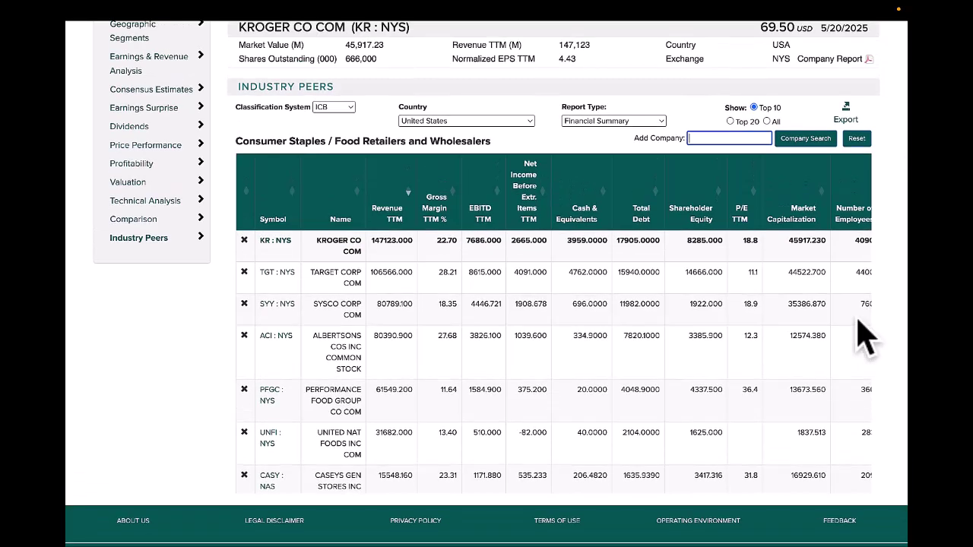
- Open Kroger's stock chart and look through the available chart categories and the Price & Technical Analysis indicators, keeping Price & Volume
scroll(867, 335, up, 4)
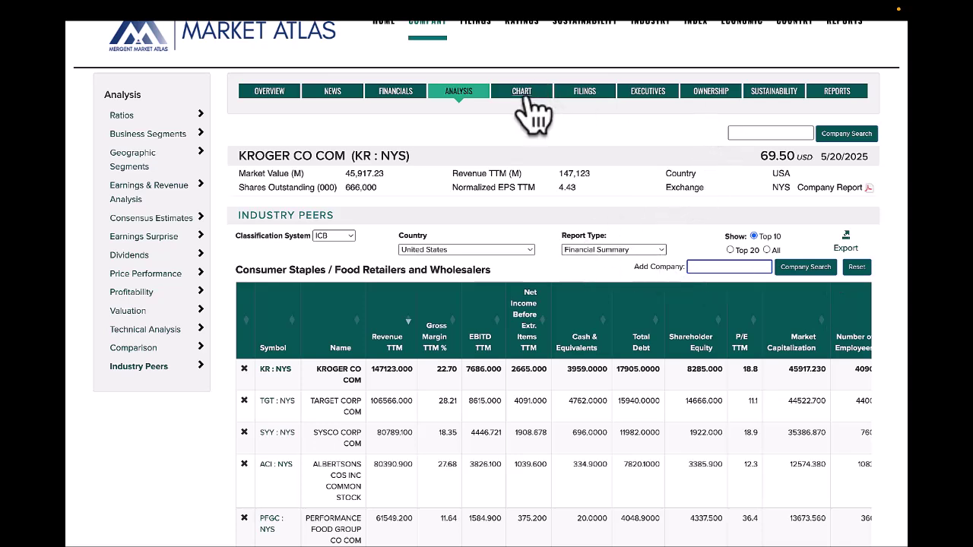
click(523, 99)
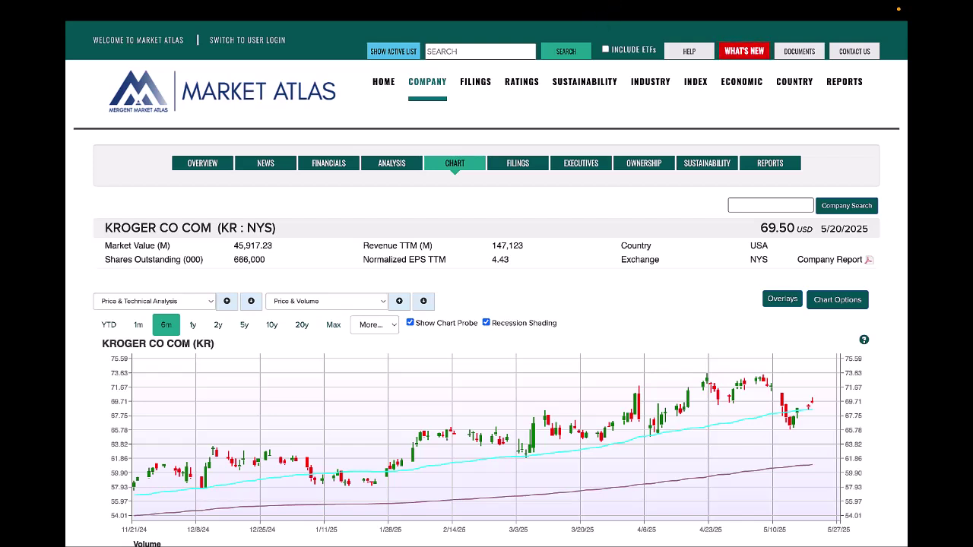
scroll(263, 266, down, 3)
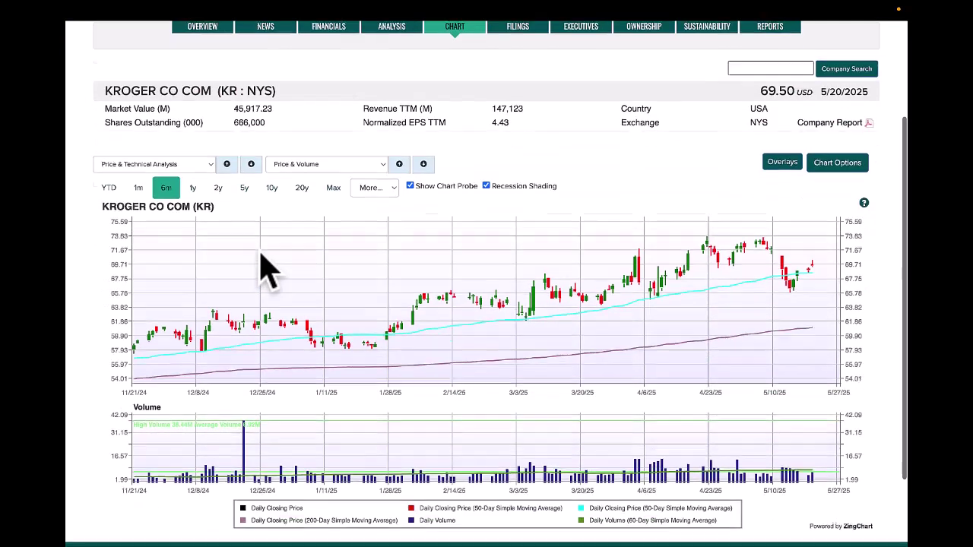
scroll(260, 261, up, 1)
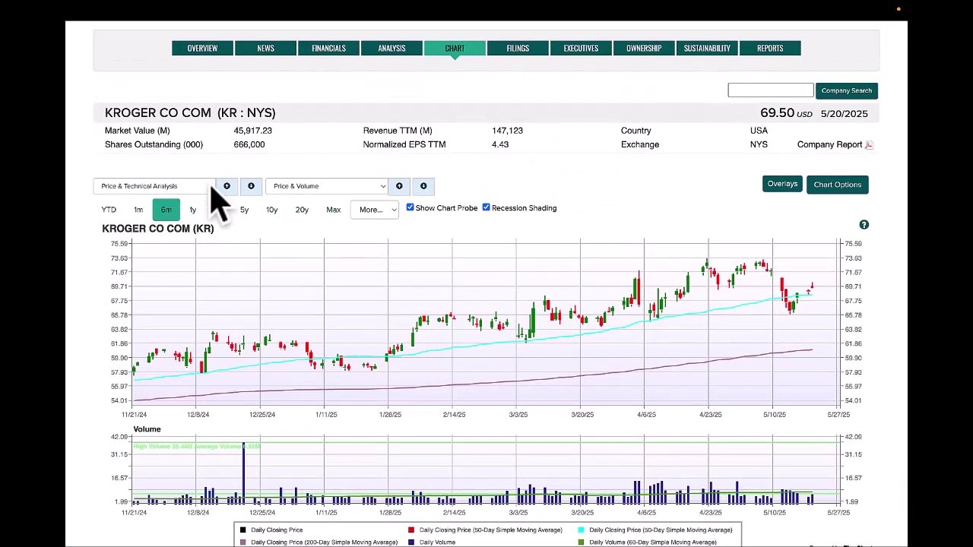
click(212, 187)
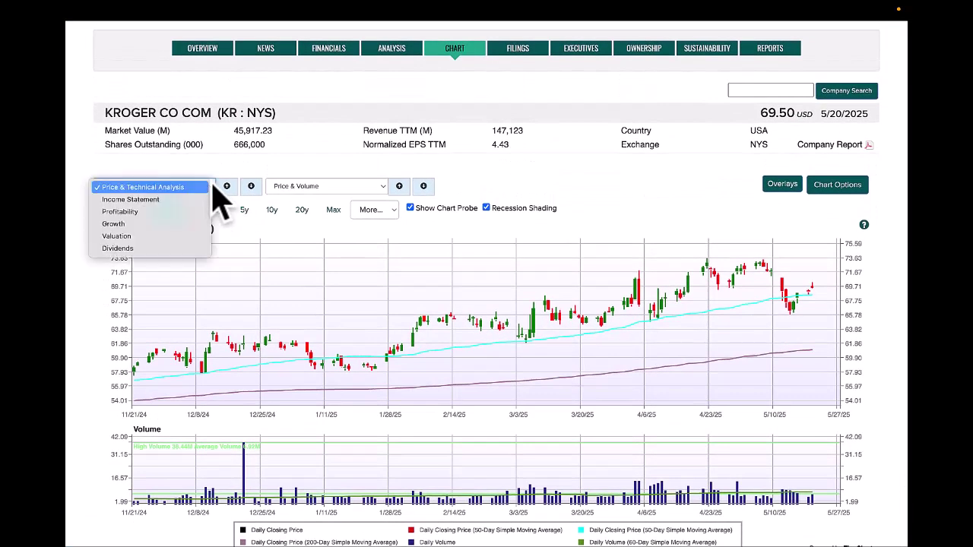
click(351, 188)
click(352, 188)
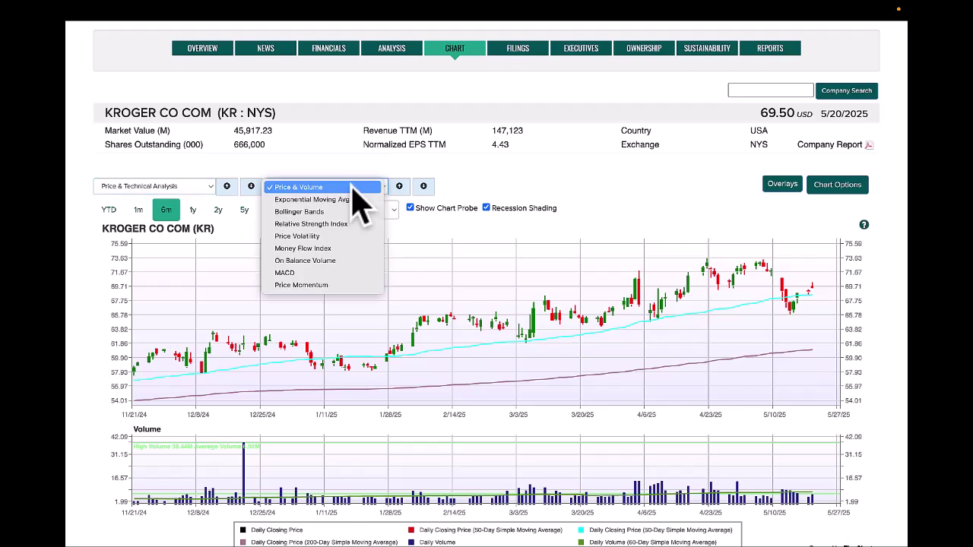
click(353, 186)
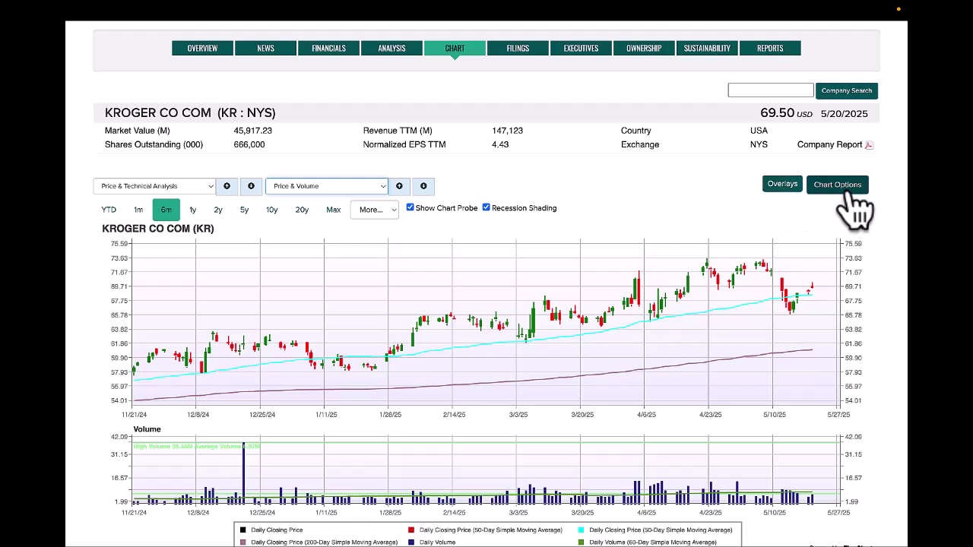
- Open Kroger's SEC Filings and look through the past year's filings of all types
scroll(717, 185, up, 3)
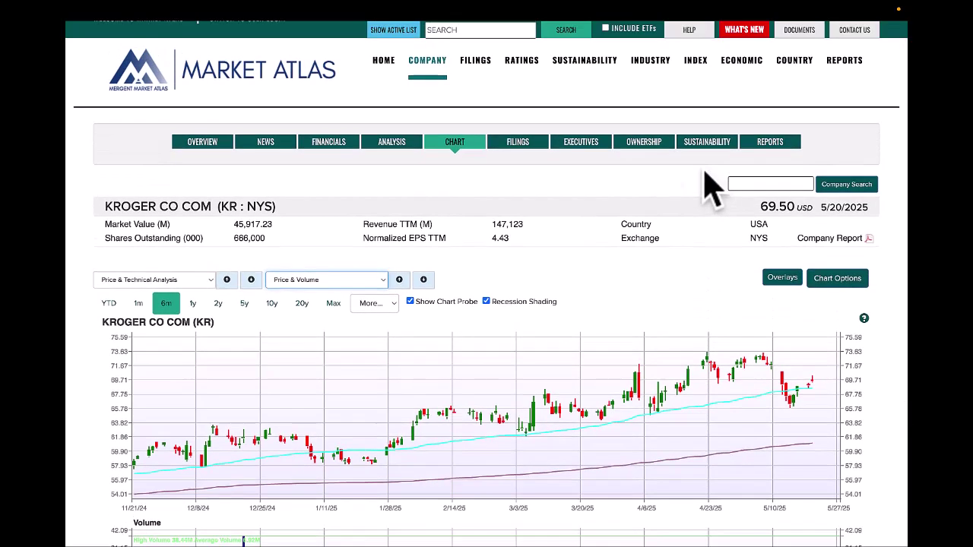
click(529, 145)
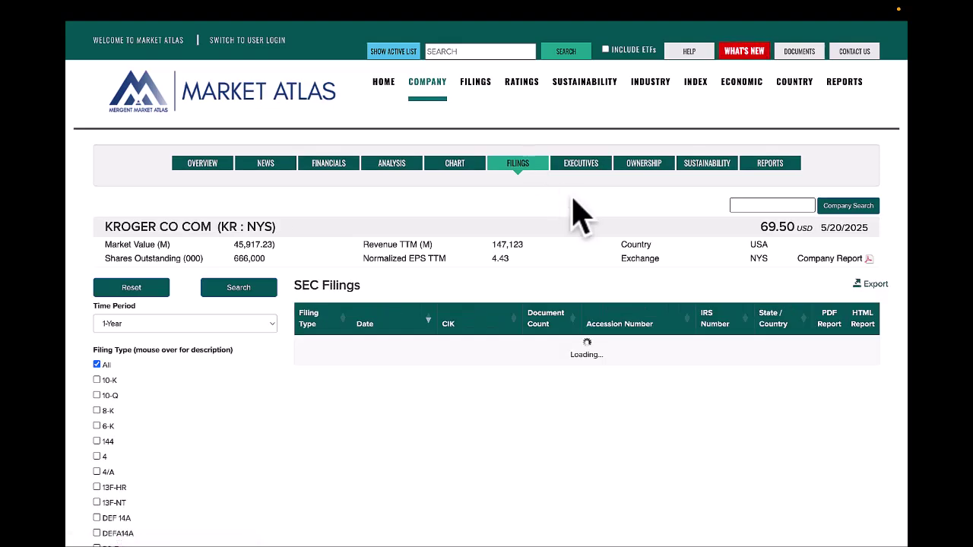
scroll(621, 235, down, 2)
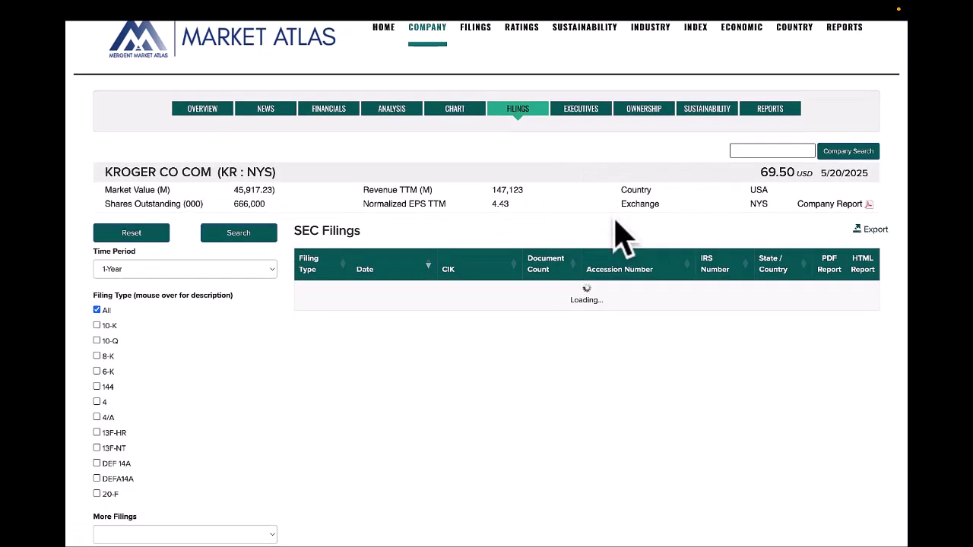
scroll(621, 238, down, 1)
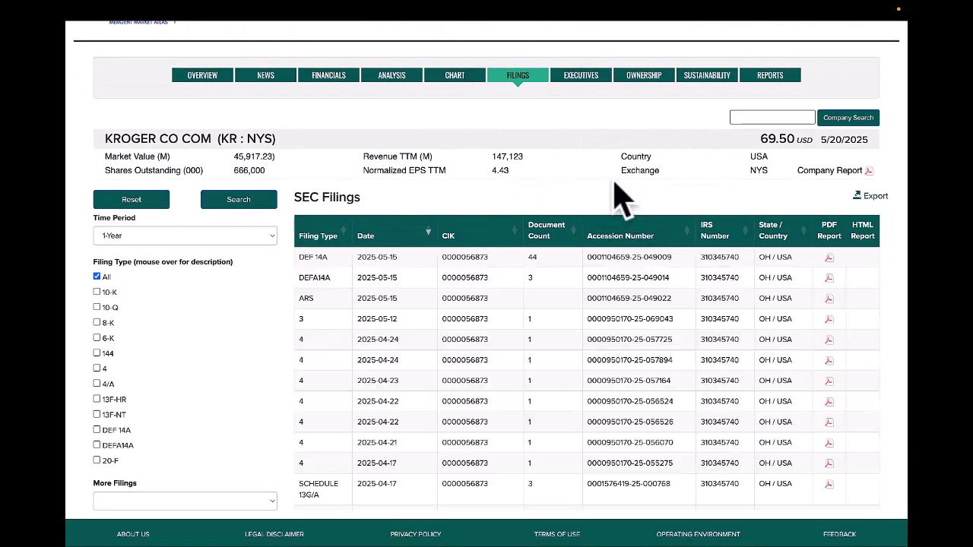
scroll(891, 233, down, 1)
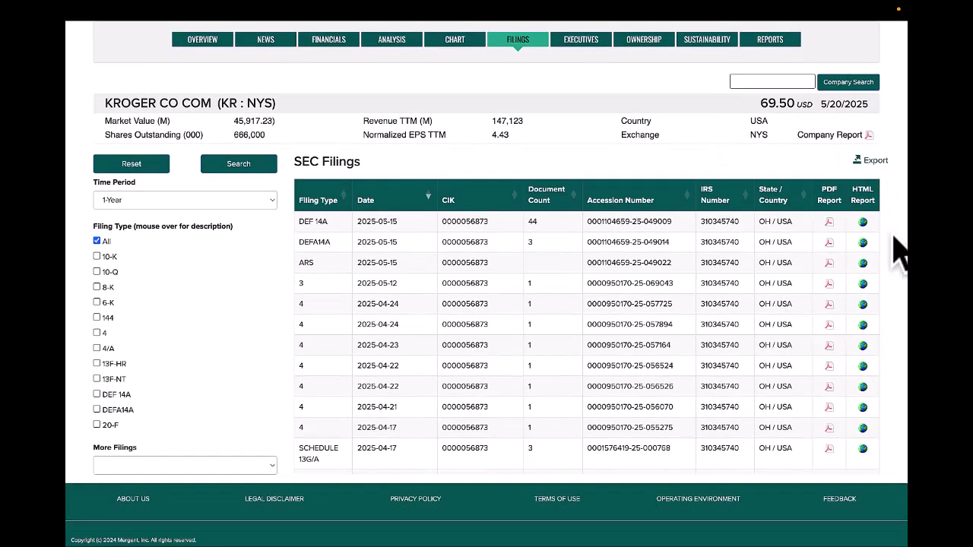
scroll(894, 235, down, 1)
scroll(894, 236, up, 2)
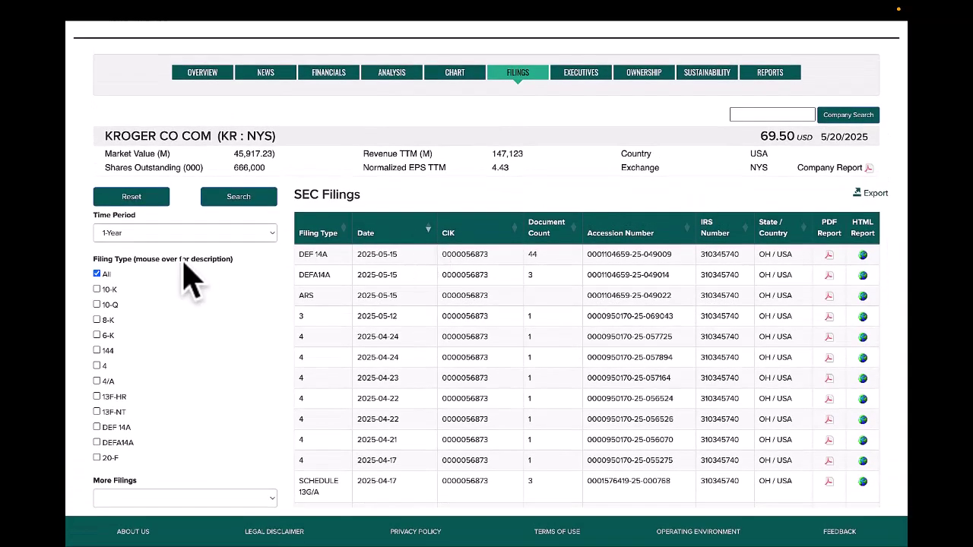
- Filter Kroger's SEC filings to 10-K reports only, and extend the search to a 5-Year time period
click(100, 289)
click(252, 199)
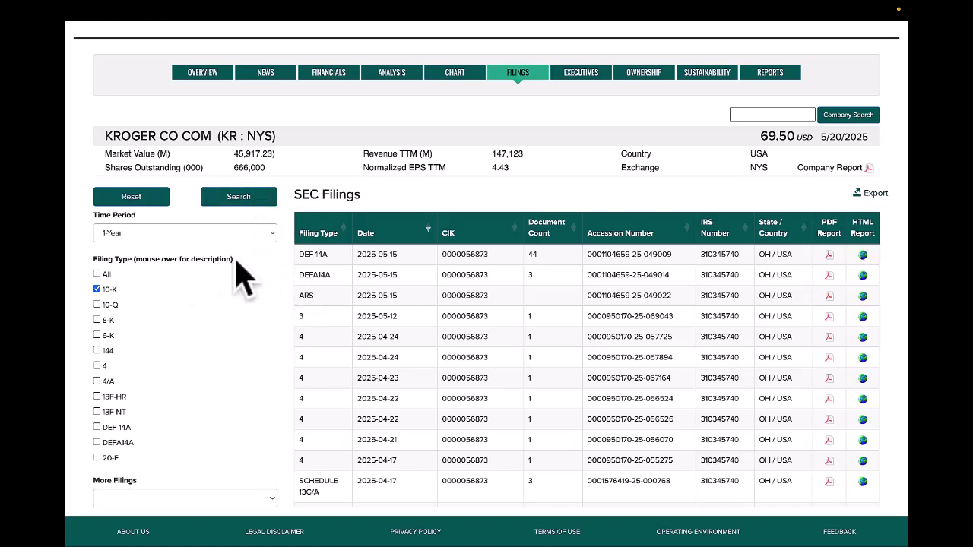
click(242, 198)
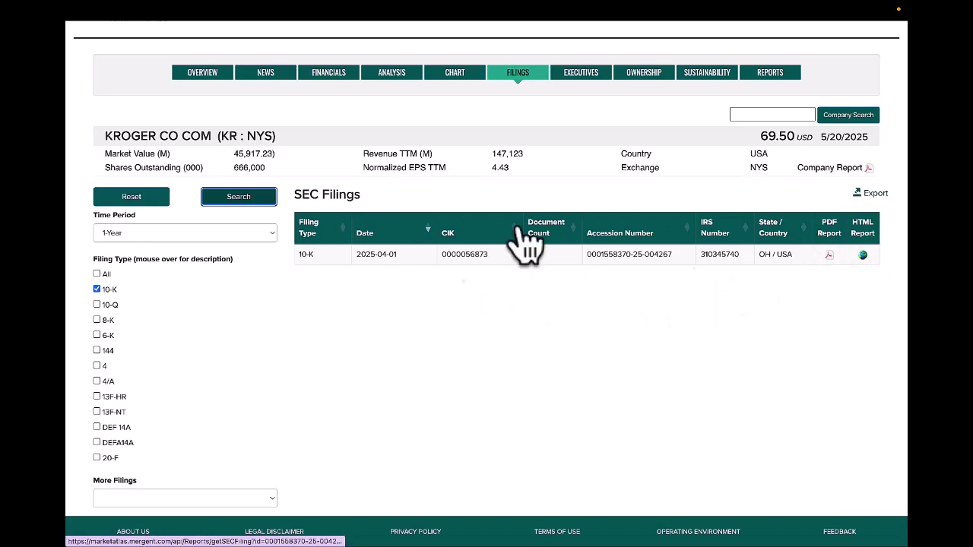
click(240, 234)
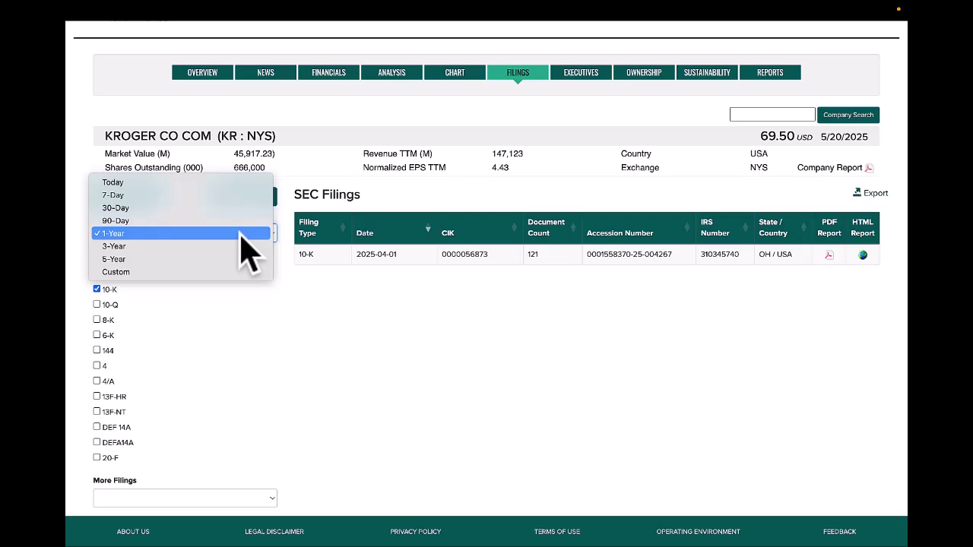
click(221, 260)
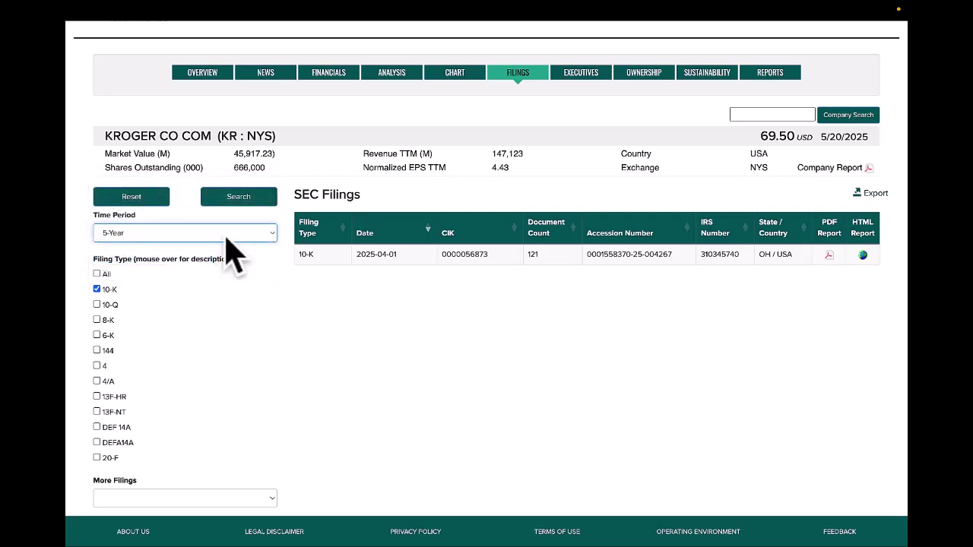
click(247, 199)
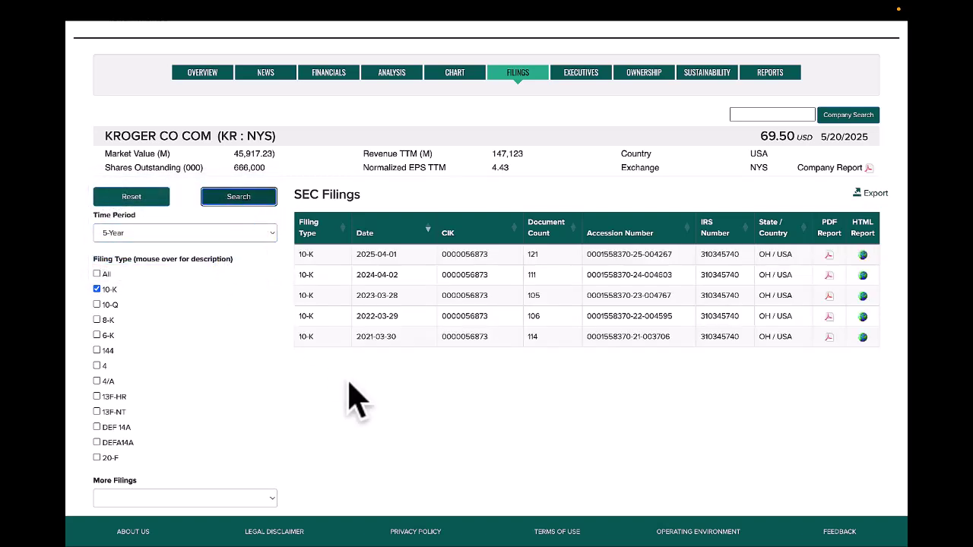
- Open Kroger's executives overview and review the officers and directors with their titles and compensation
scroll(547, 142, up, 1)
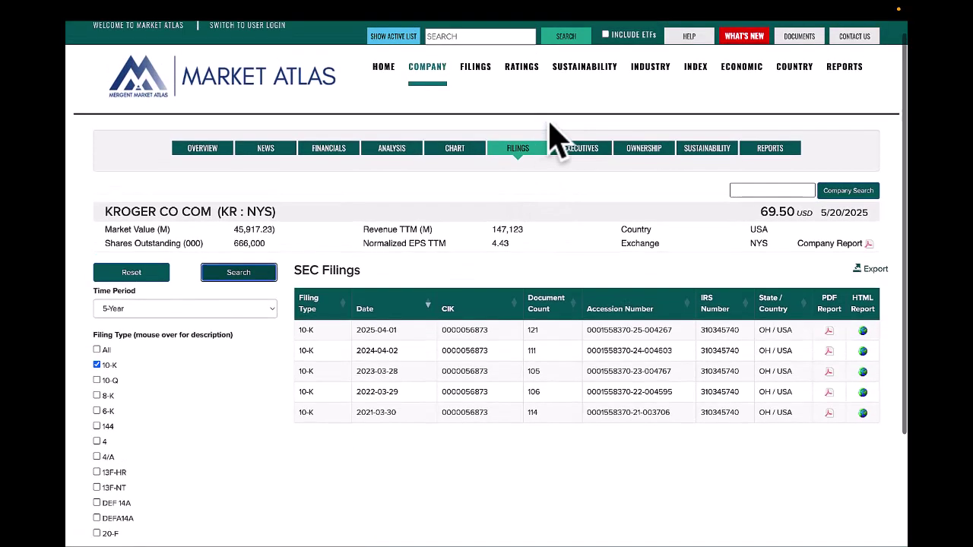
click(581, 147)
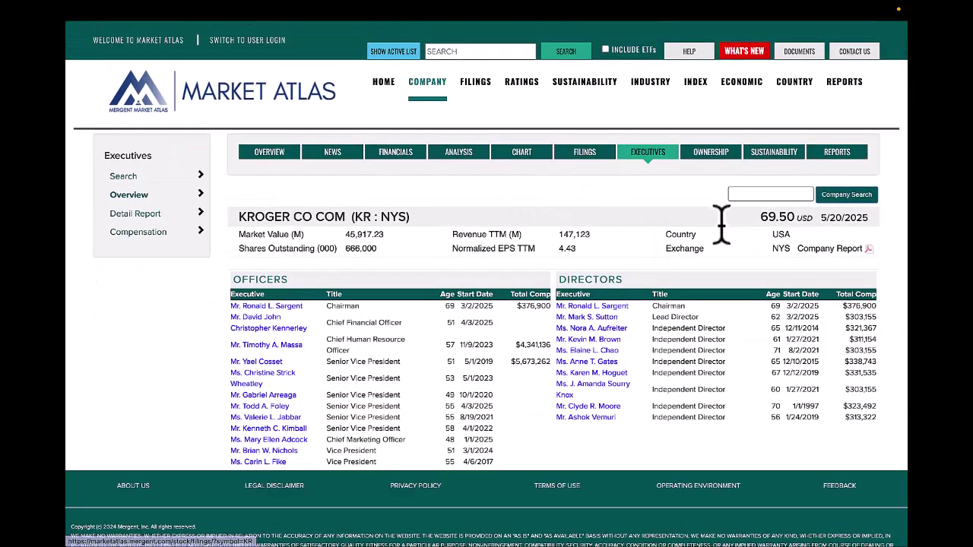
scroll(901, 297, down, 1)
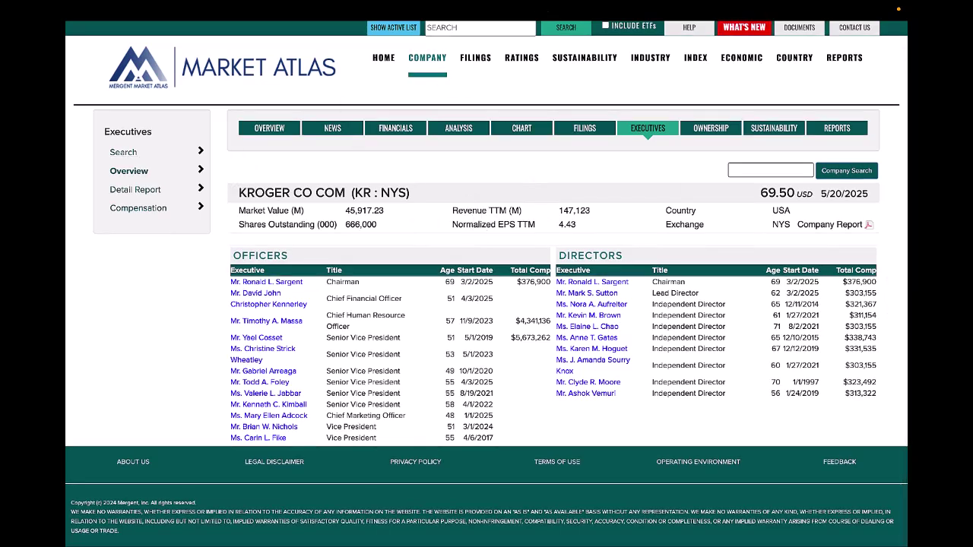
scroll(247, 296, down, 1)
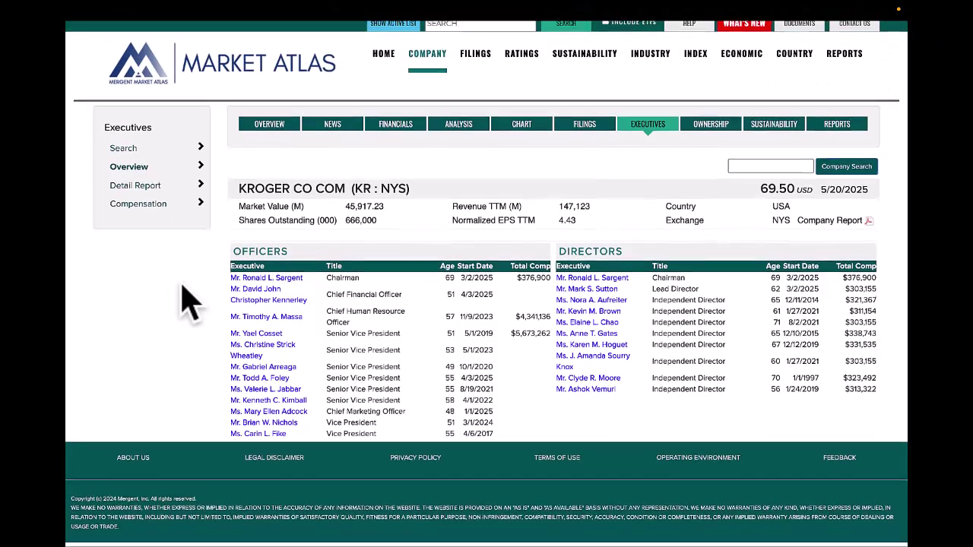
scroll(304, 319, up, 1)
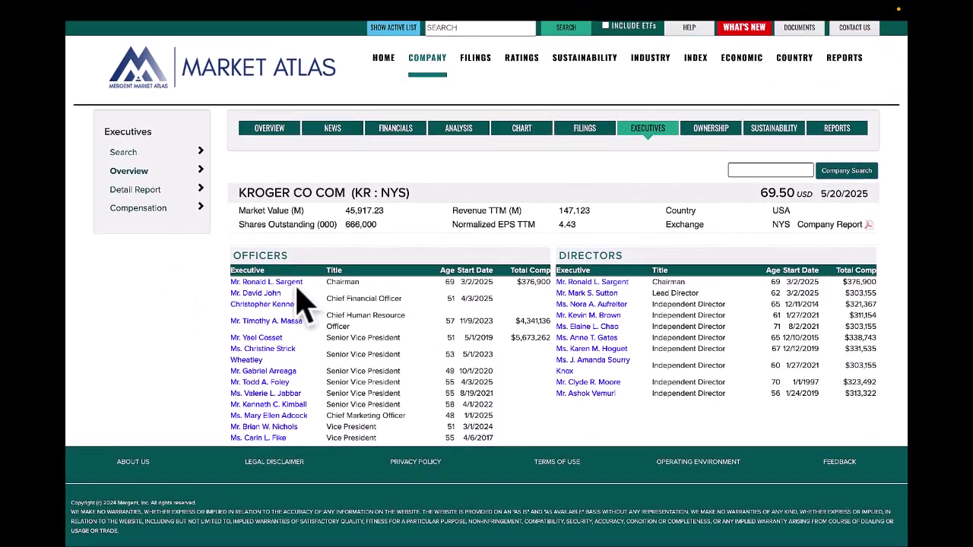
mouse_move(276, 289)
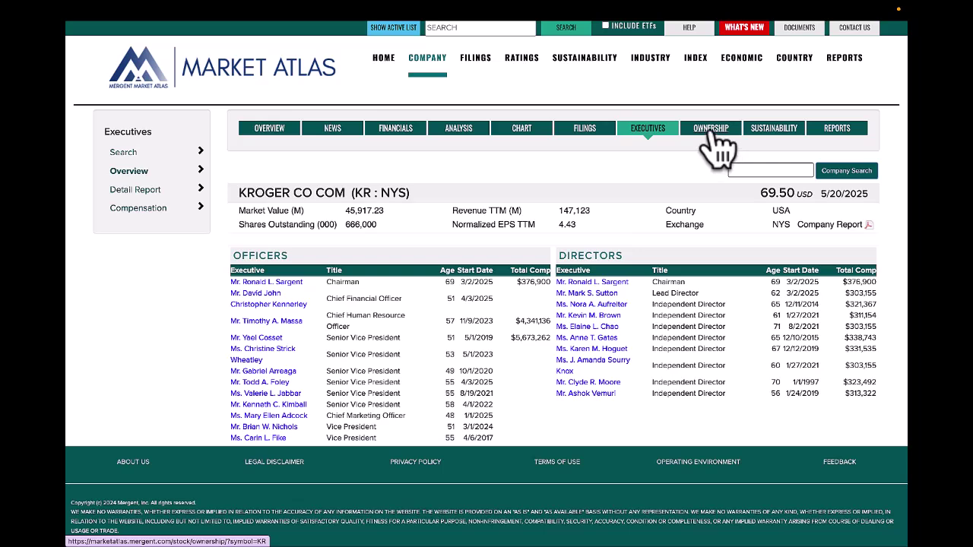
- Open Kroger's institutional ownership information, and switch to the Insider Holdings to review the summary statistics and filer list
click(713, 133)
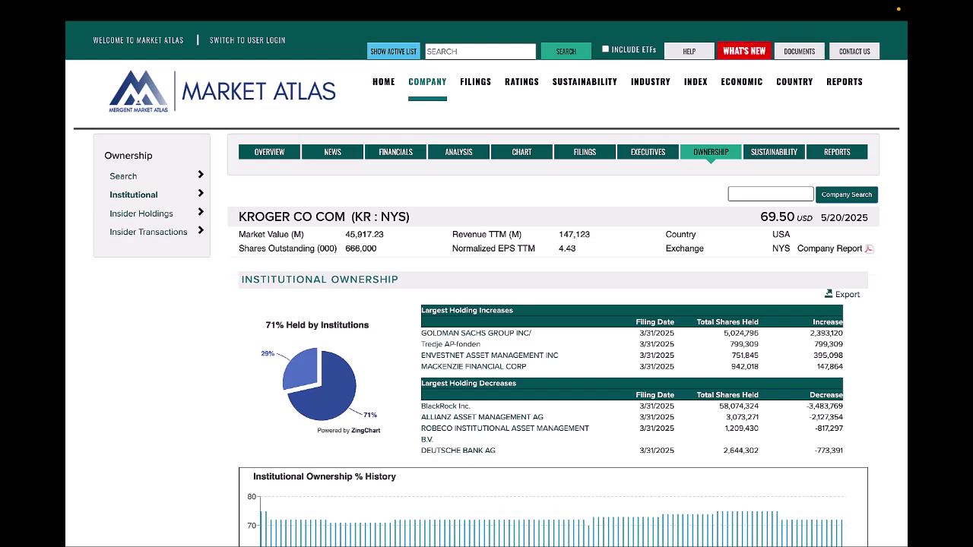
click(144, 217)
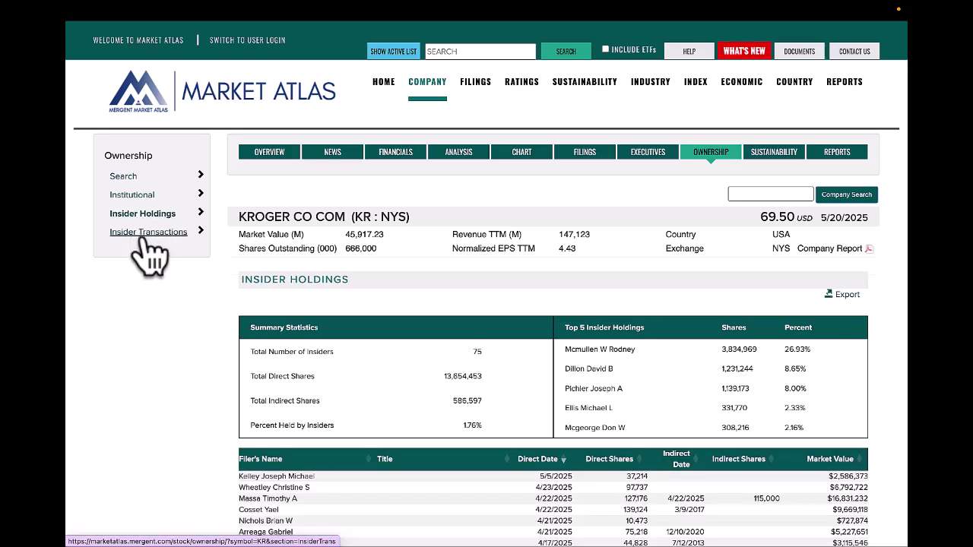
scroll(141, 355, down, 2)
scroll(142, 356, down, 2)
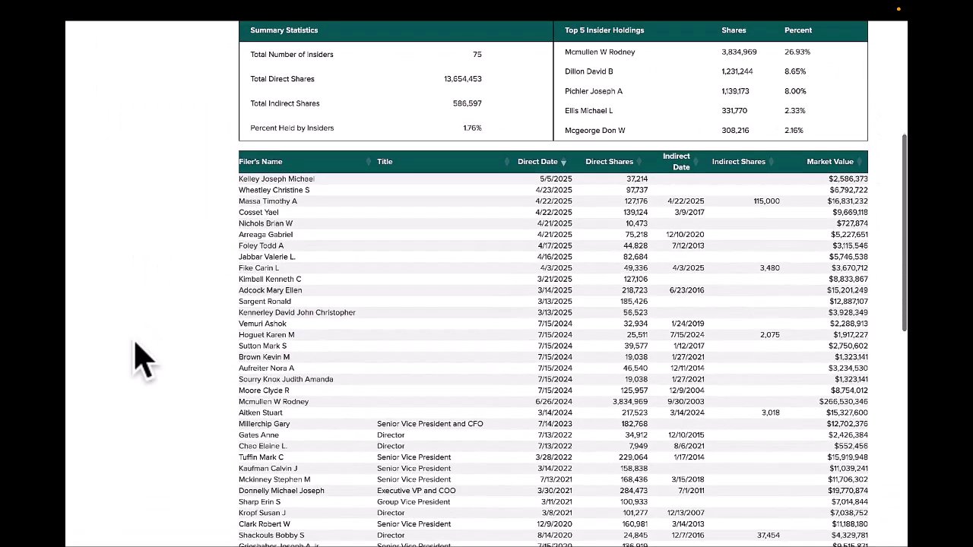
scroll(190, 346, up, 2)
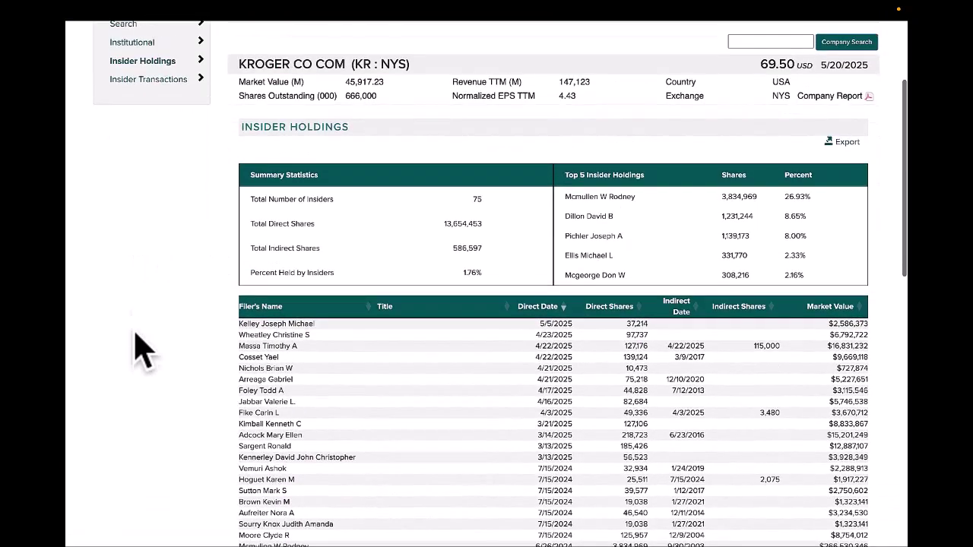
- Open Kroger's Insider Transactions and review the 1-Year list of trades
click(148, 85)
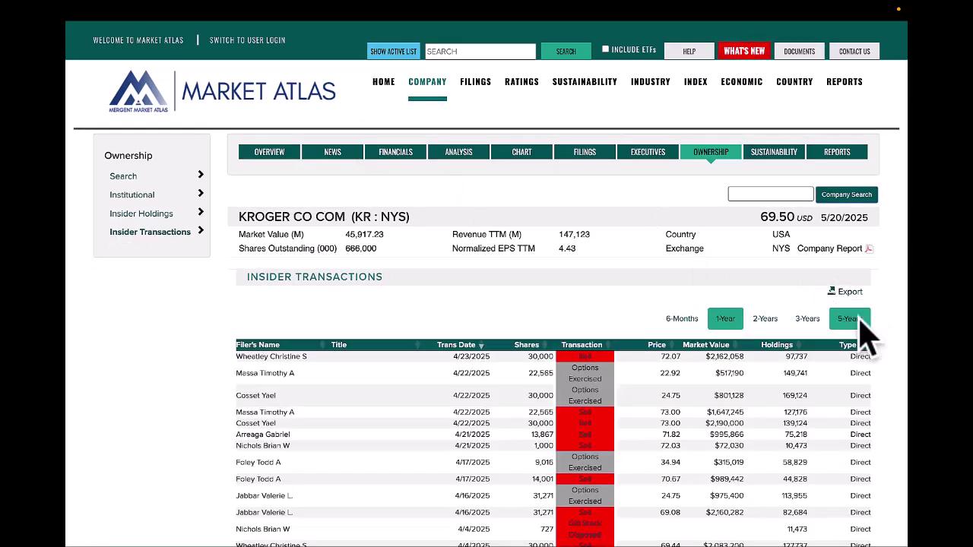
scroll(901, 331, down, 1)
scroll(901, 358, down, 1)
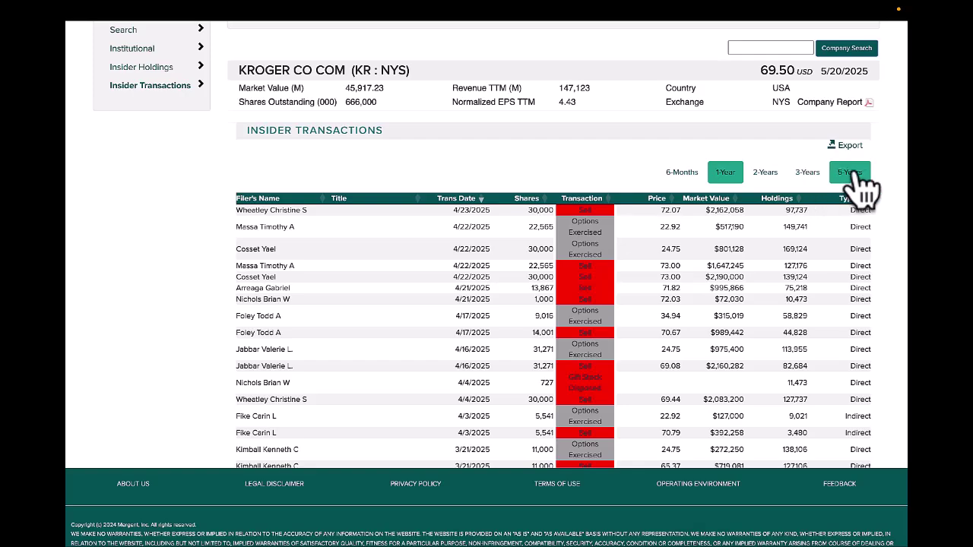
scroll(863, 186, up, 1)
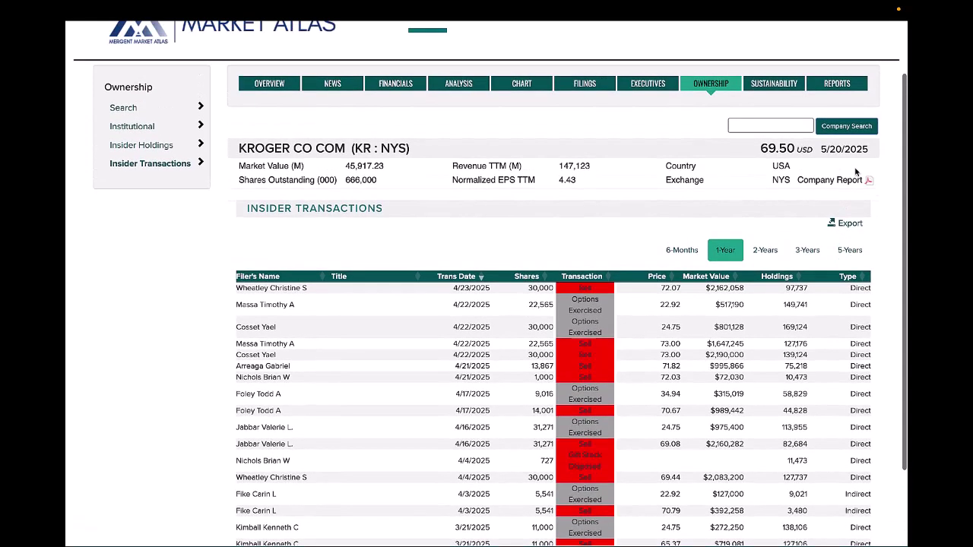
scroll(456, 228, up, 1)
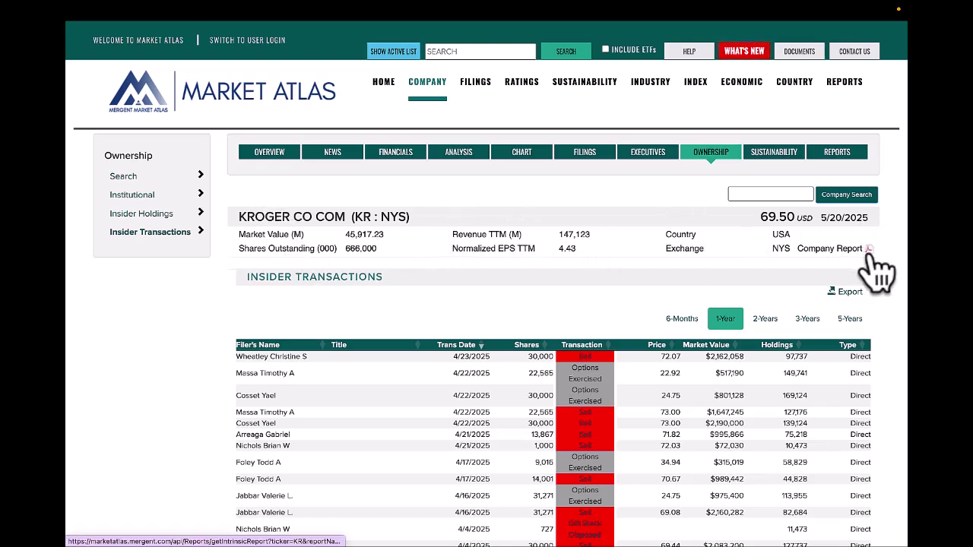
- Open Kroger's sustainability information and review its ESG rating, rating history and rating distribution
scroll(751, 189, down, 1)
click(775, 149)
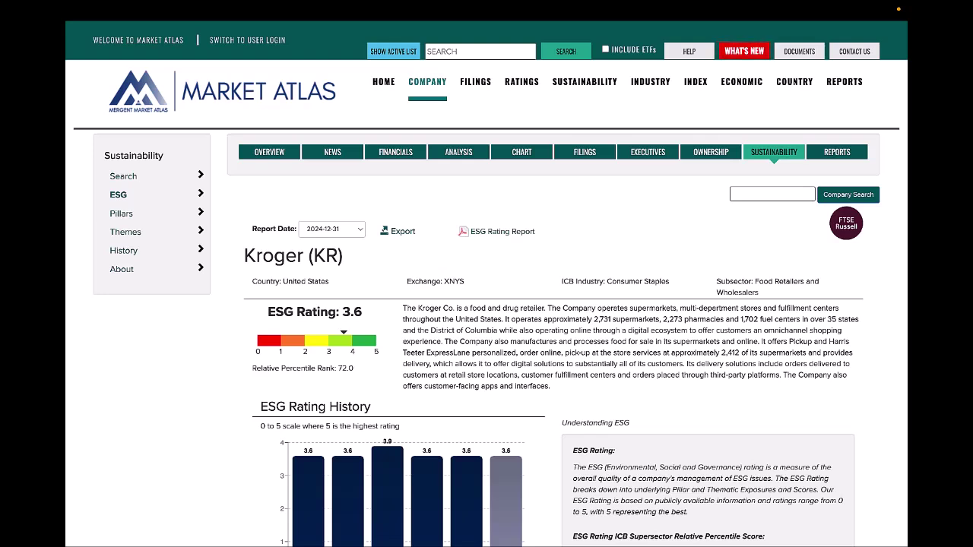
scroll(879, 250, down, 1)
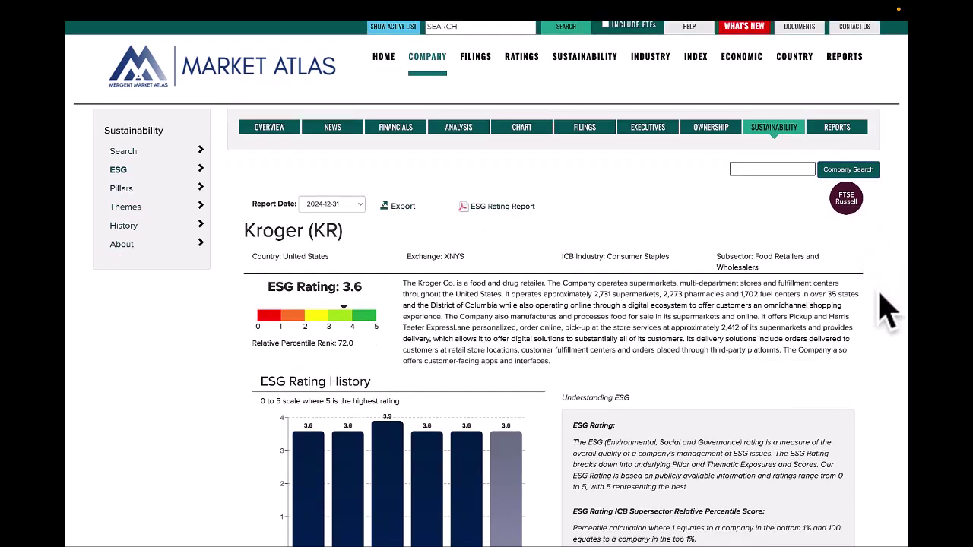
scroll(889, 319, down, 2)
scroll(893, 331, down, 4)
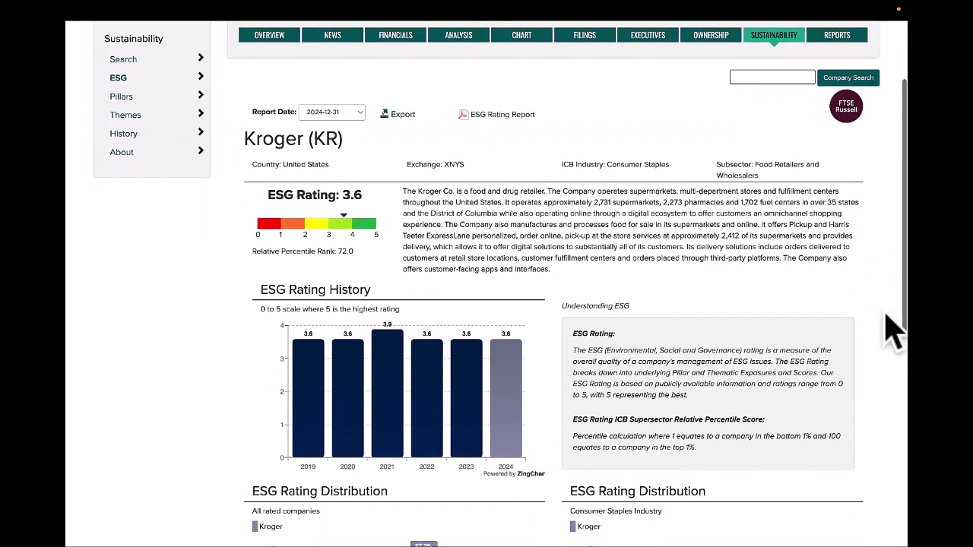
- Compare Kroger's ESG rating with the rating distributions, the global subsector and industry averages, and the top global subsector peers
scroll(893, 331, up, 3)
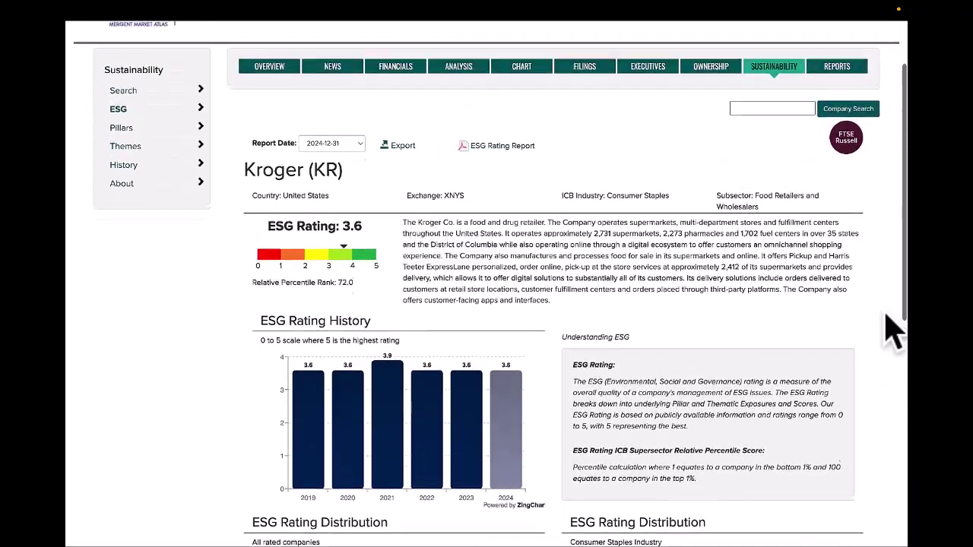
scroll(893, 331, down, 6)
scroll(893, 331, down, 10)
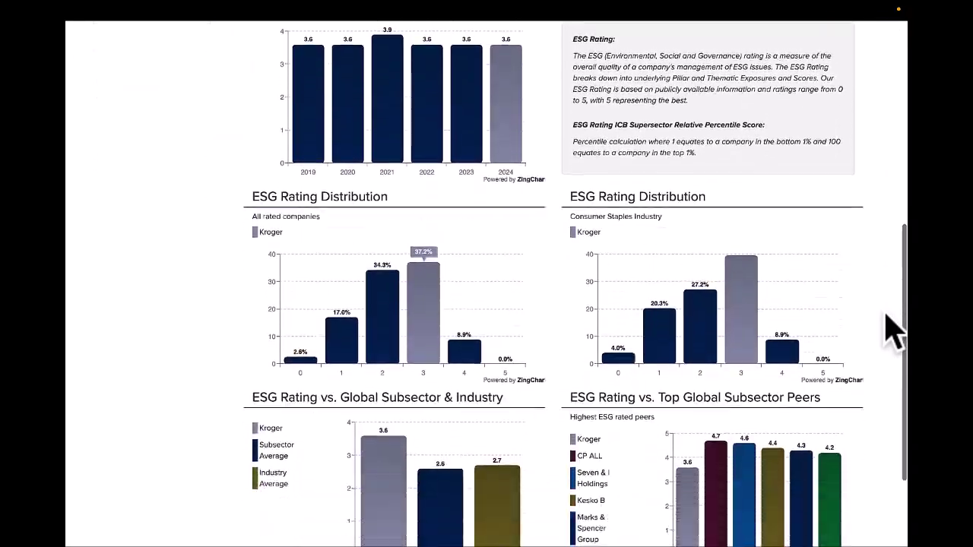
scroll(894, 331, up, 20)
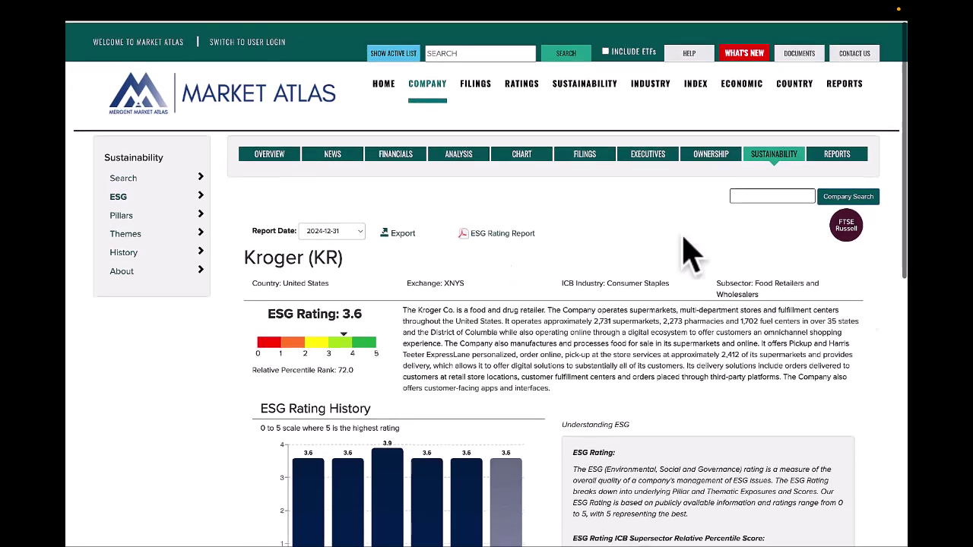
- View Kroger's ESG pillar scores, theme scores and historical ratings table in turn
click(122, 214)
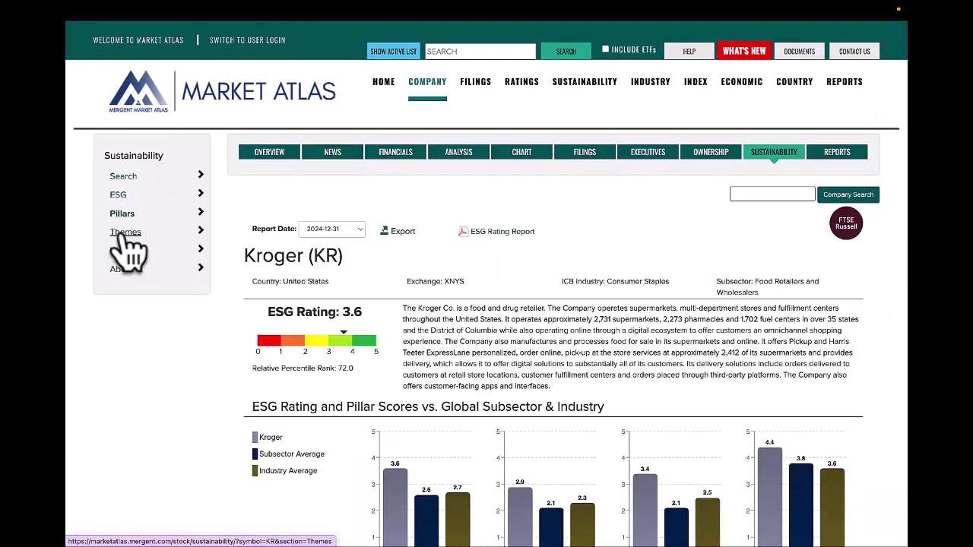
click(124, 234)
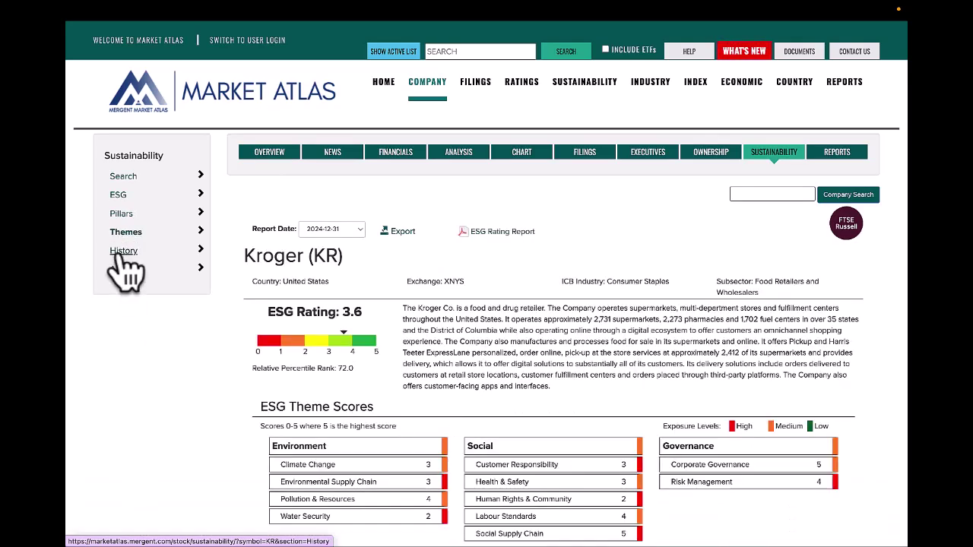
click(123, 251)
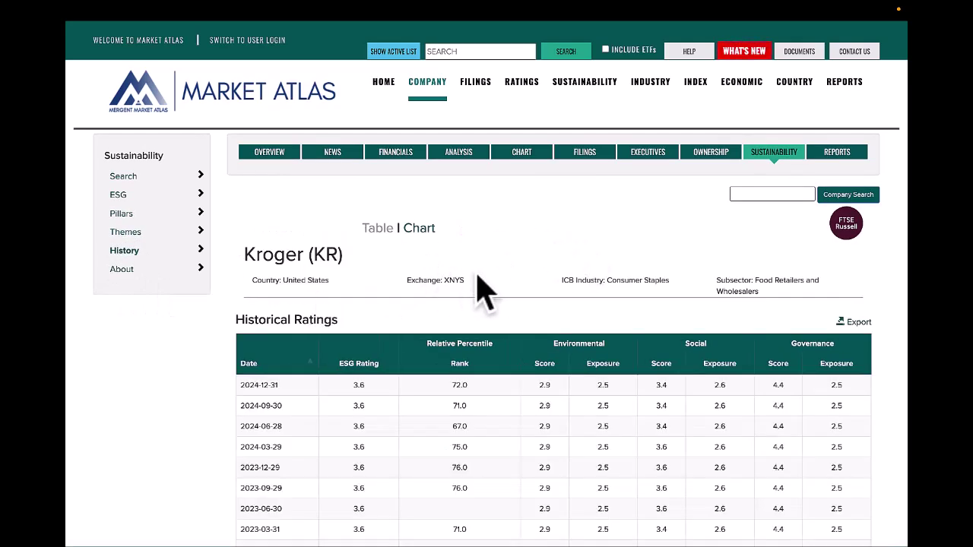
- Open the About information for the sustainability data and review the ESG definitions and ratings data structure
click(123, 270)
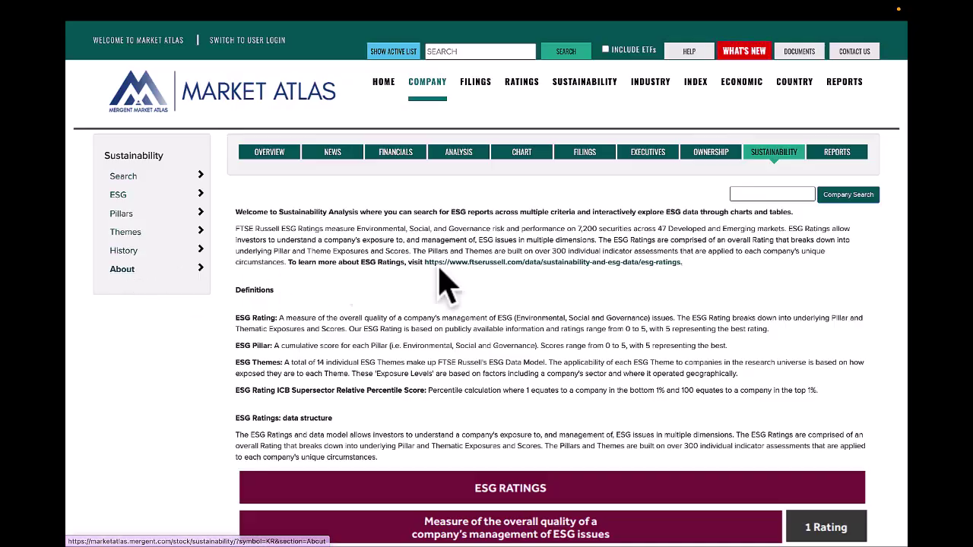
scroll(894, 299, down, 2)
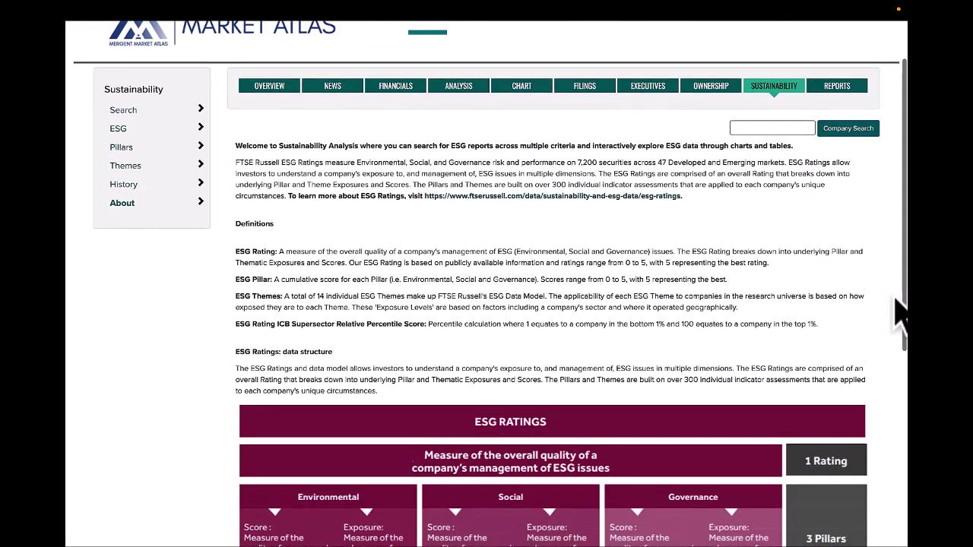
scroll(901, 312, down, 3)
scroll(863, 175, up, 5)
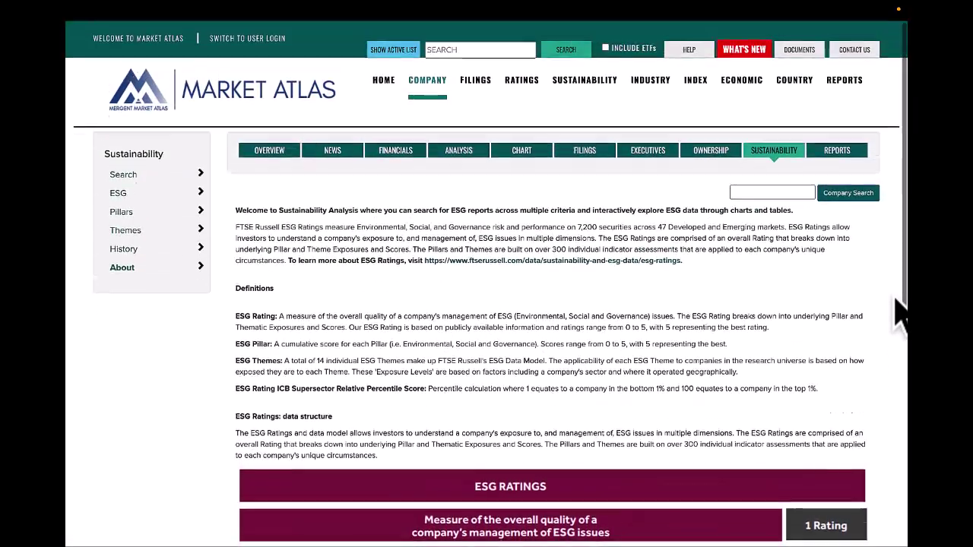
- Open Kroger's company reports and review the descriptions of the Summary, Fundamental and Expanded Fundamental reports
click(836, 154)
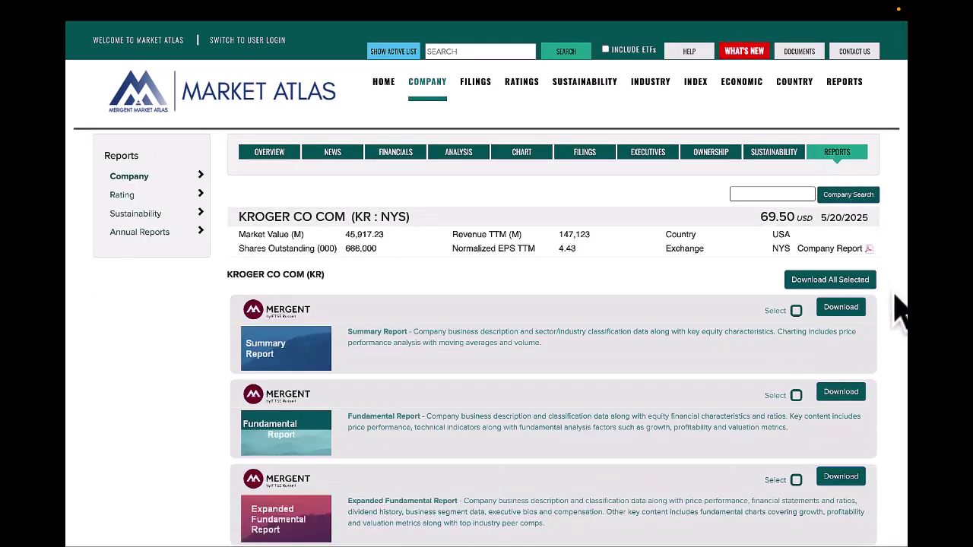
scroll(901, 312, down, 2)
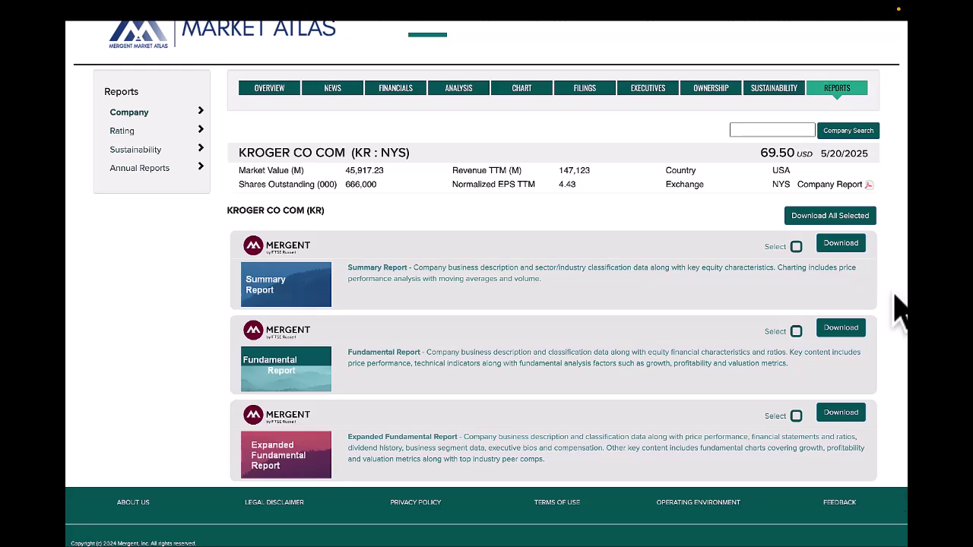
scroll(901, 312, down, 1)
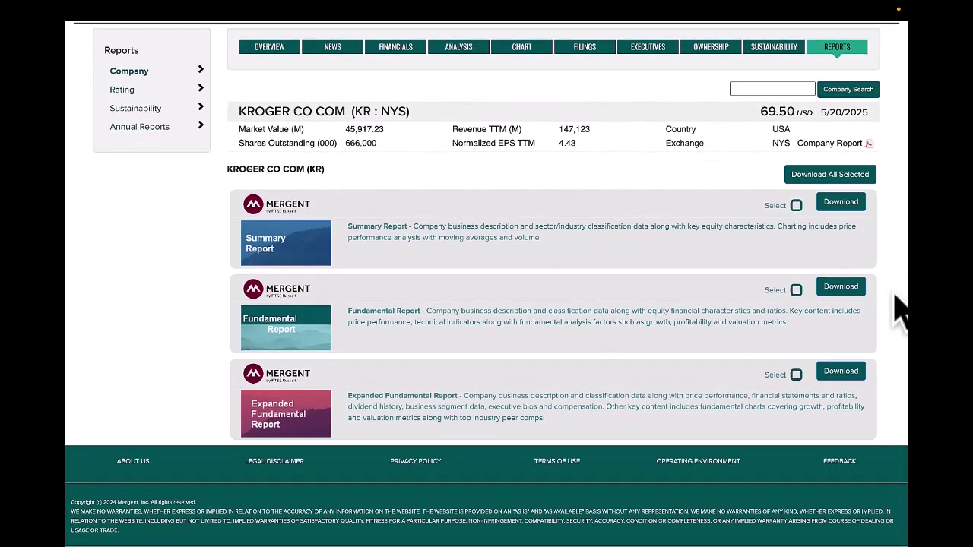
scroll(901, 312, up, 1)
scroll(901, 312, up, 1)
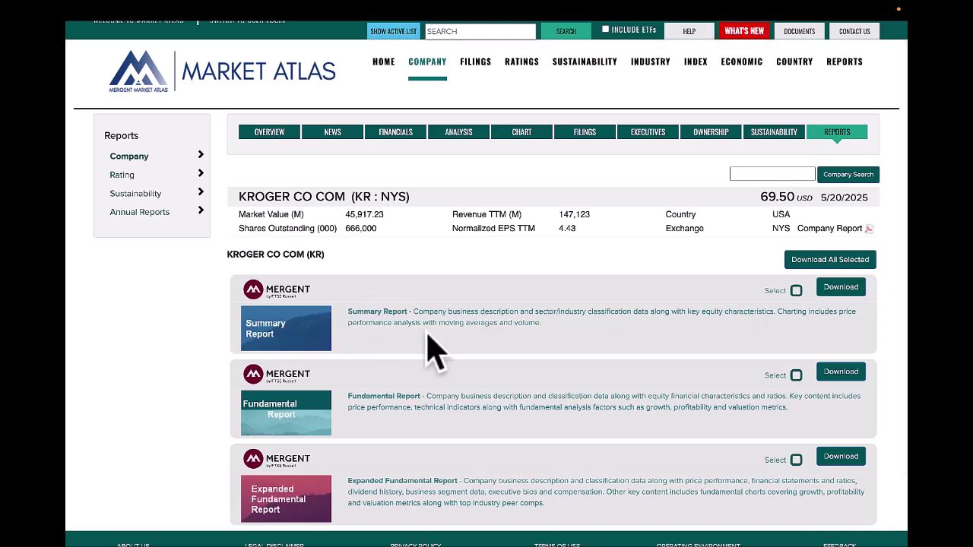
scroll(430, 338, down, 1)
scroll(427, 336, down, 1)
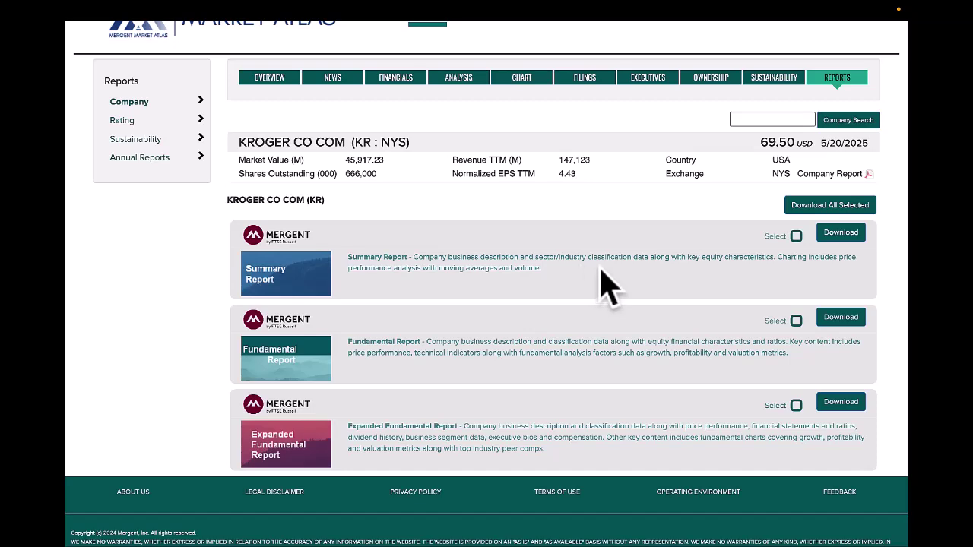
scroll(601, 272, down, 1)
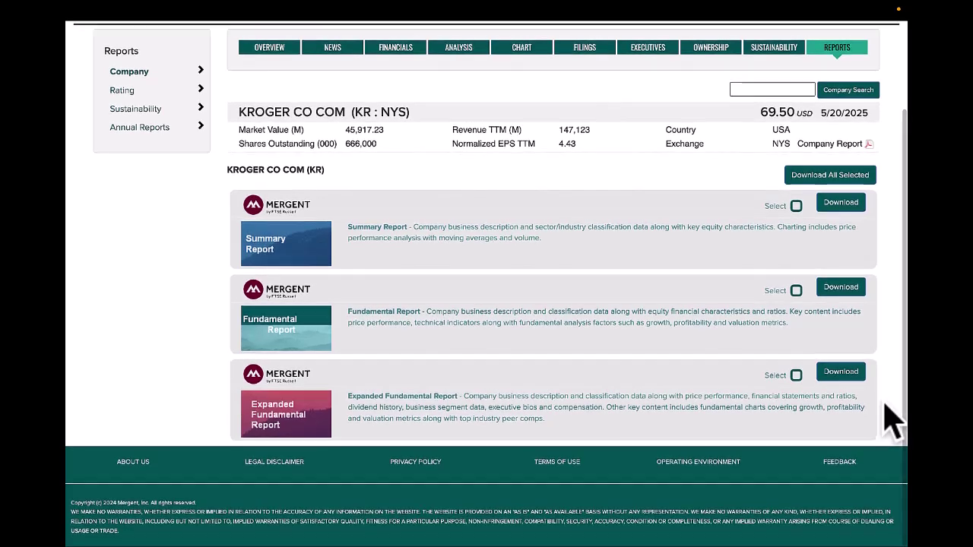
- Switch to Kroger's rating reports and open the LSEG Stock Reports Plus report
scroll(887, 410, up, 2)
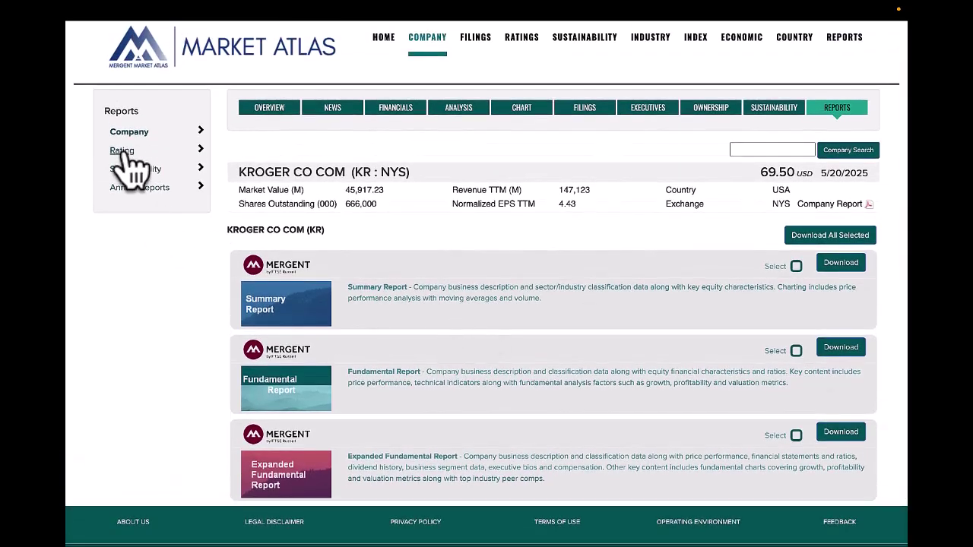
click(122, 152)
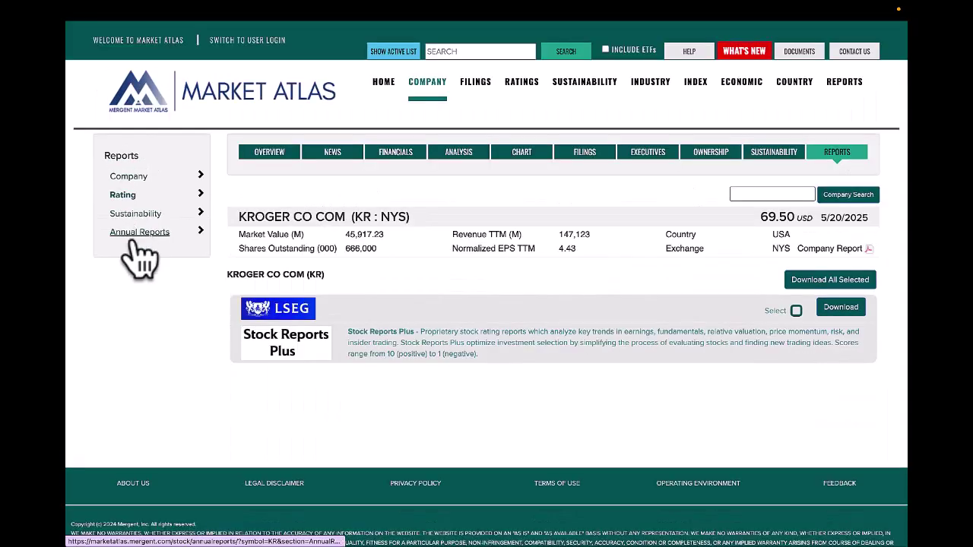
scroll(139, 294, down, 1)
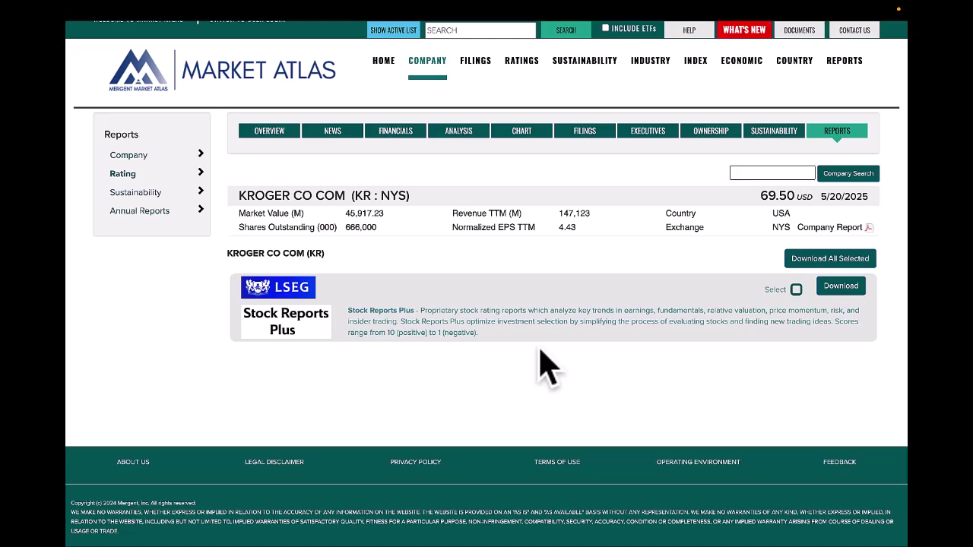
click(808, 259)
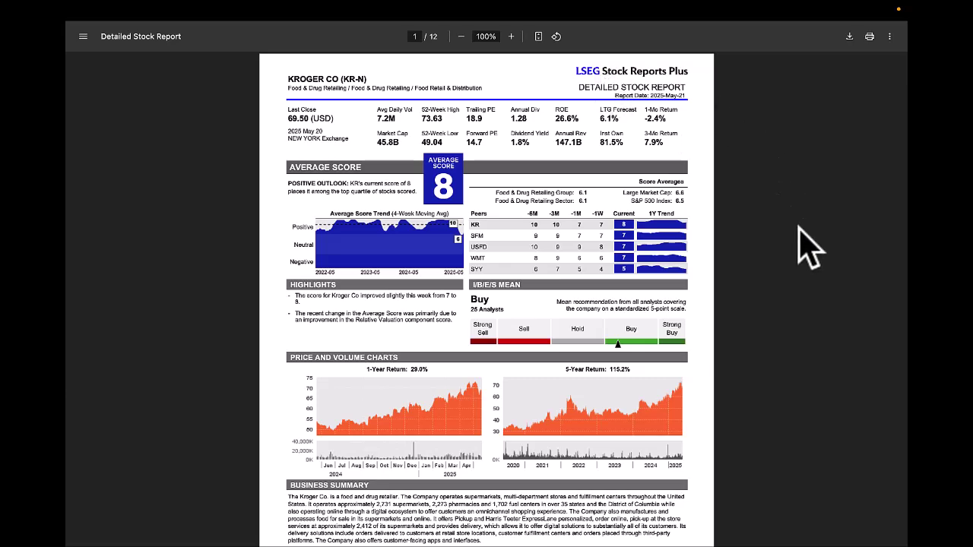
- Examine the first page of the detailed stock report, including the average score, analyst recommendation, price charts and business summary
scroll(808, 247, down, 1)
scroll(808, 247, down, 2)
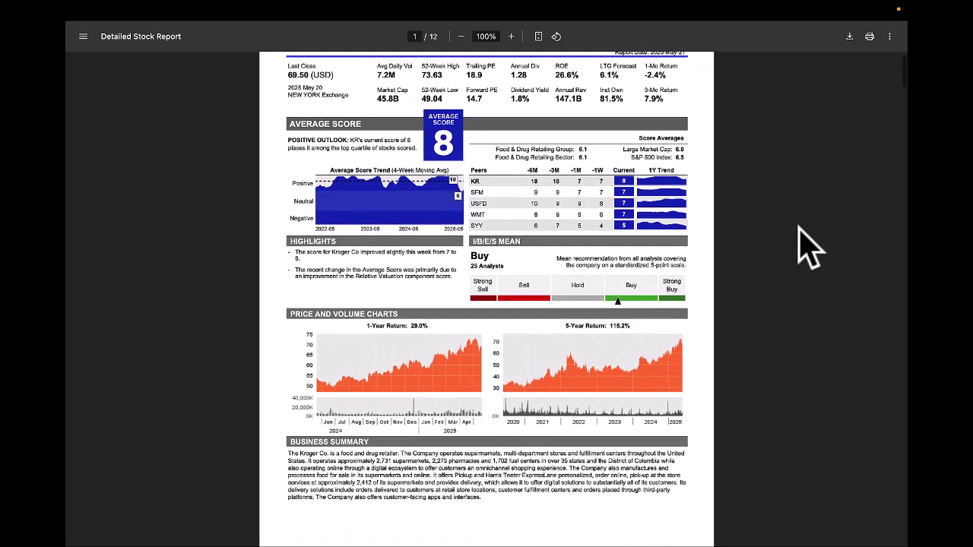
scroll(809, 247, up, 3)
scroll(808, 247, down, 2)
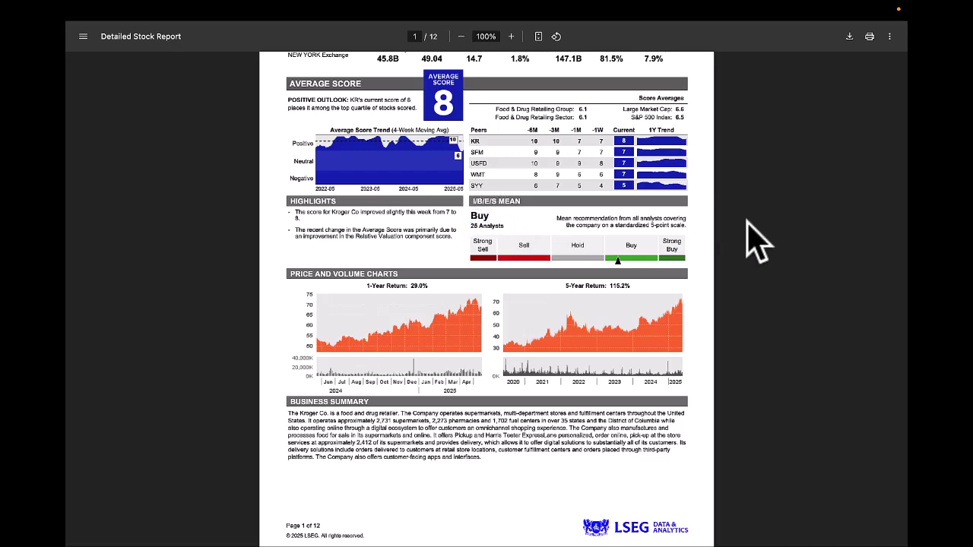
scroll(751, 237, down, 3)
scroll(751, 238, up, 3)
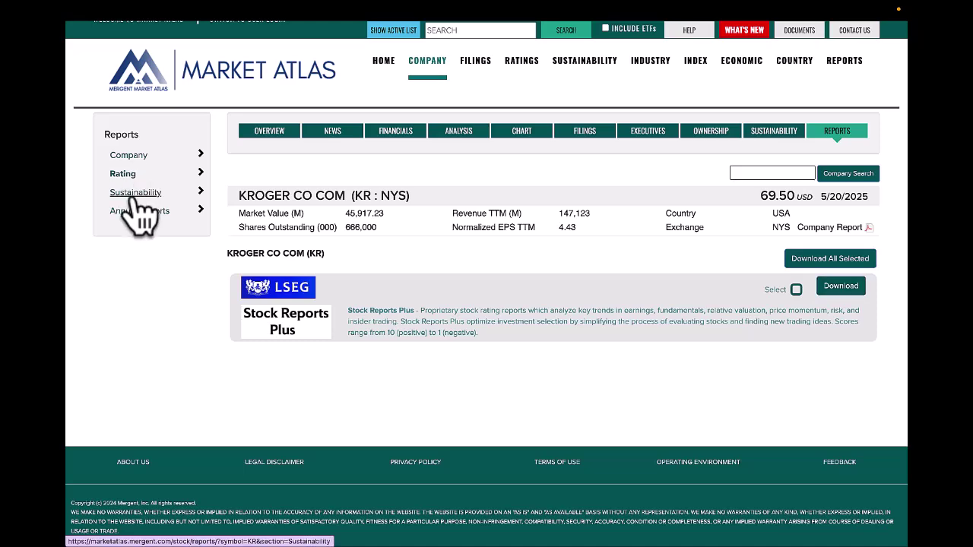
- Open Kroger's sustainability reports and review the available ESG Rating and Corporate Social Responsibility reports
click(136, 196)
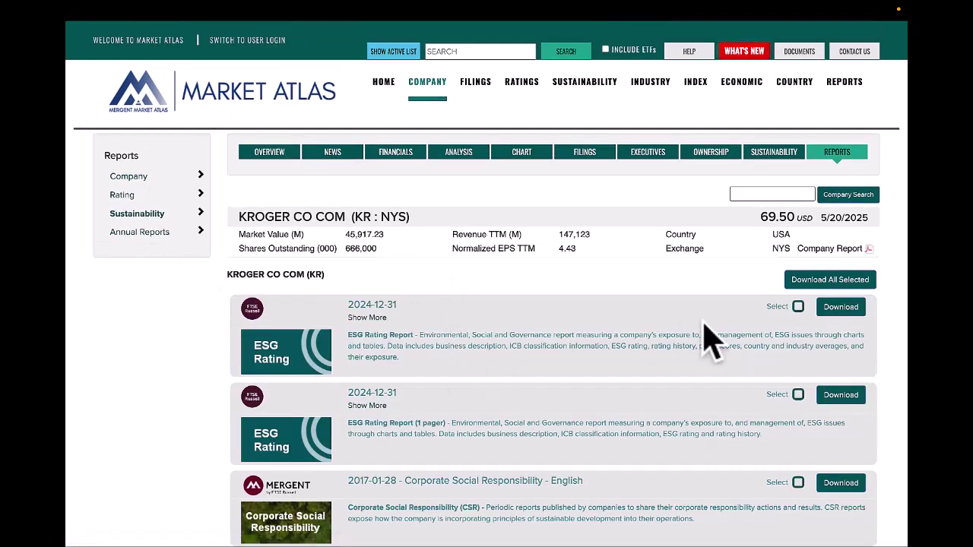
scroll(901, 395, down, 3)
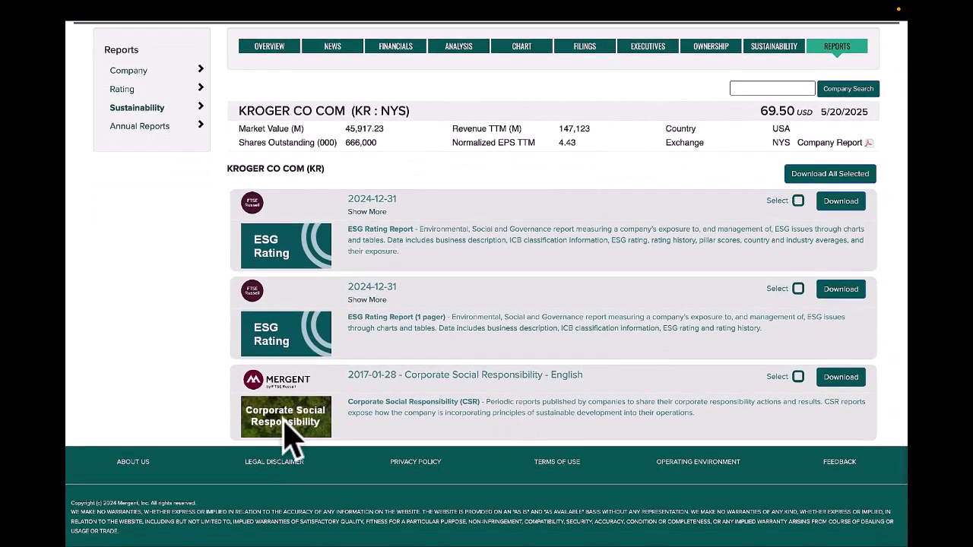
scroll(213, 389, up, 1)
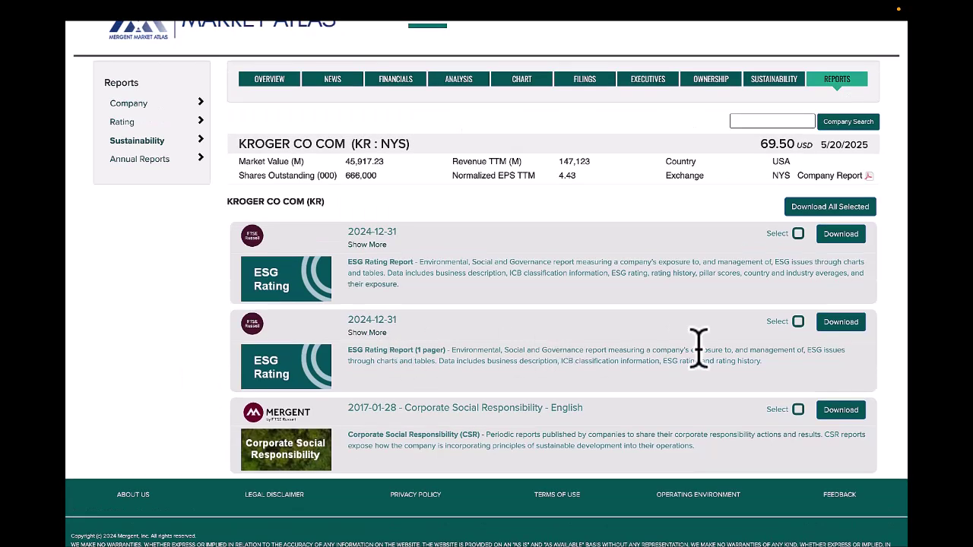
- Open Kroger's annual reports and review the full list of documents from the newest to the oldest
click(139, 161)
scroll(160, 338, down, 1)
scroll(163, 350, down, 1)
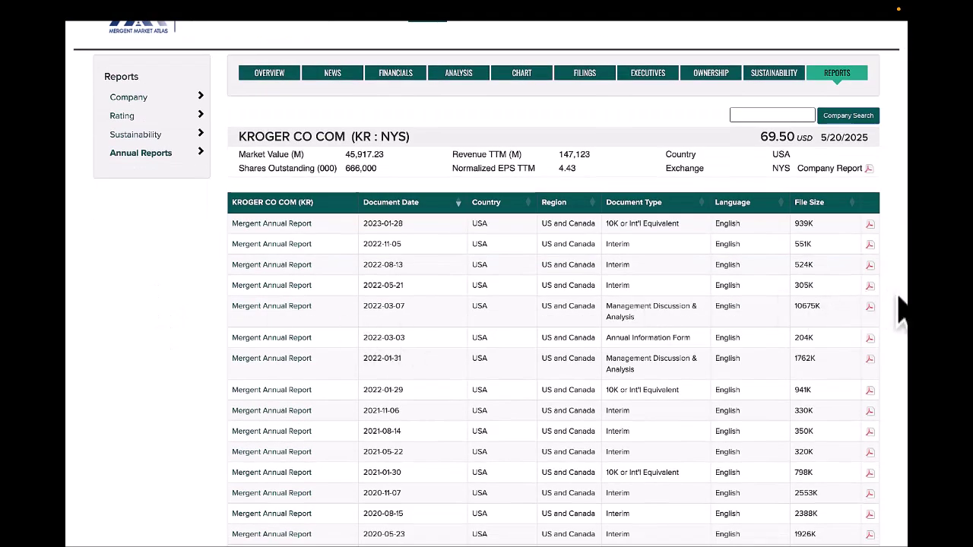
scroll(904, 316, up, 1)
scroll(904, 316, down, 10)
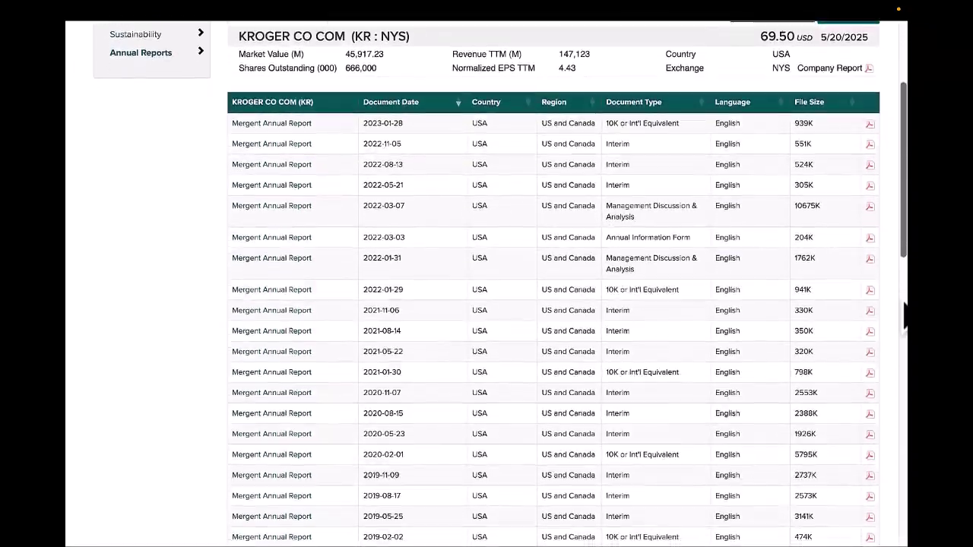
scroll(905, 315, down, 6)
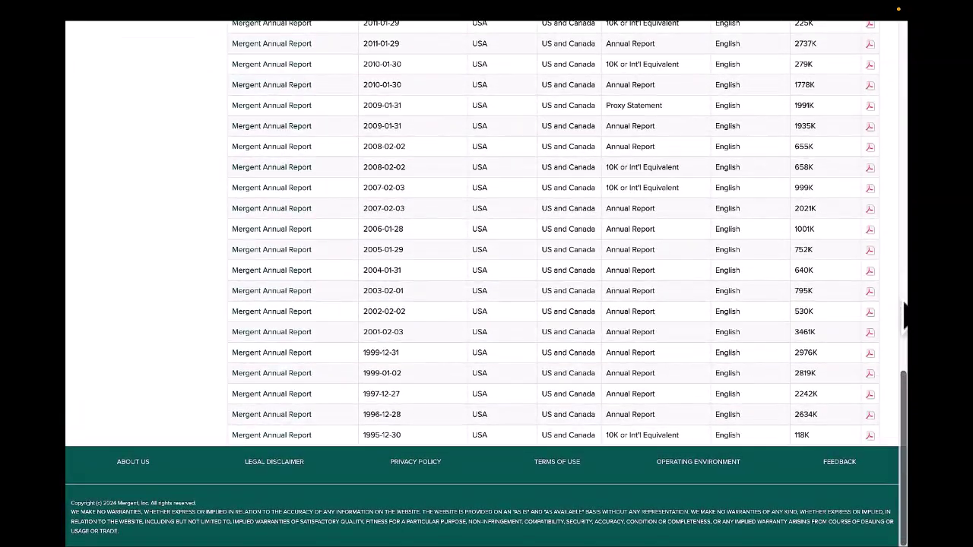
scroll(905, 316, up, 2)
scroll(905, 316, up, 15)
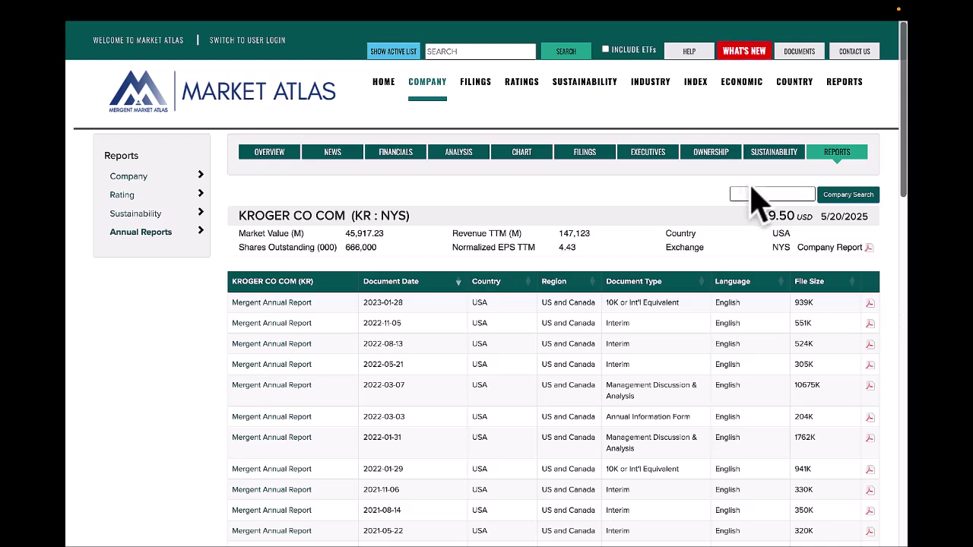